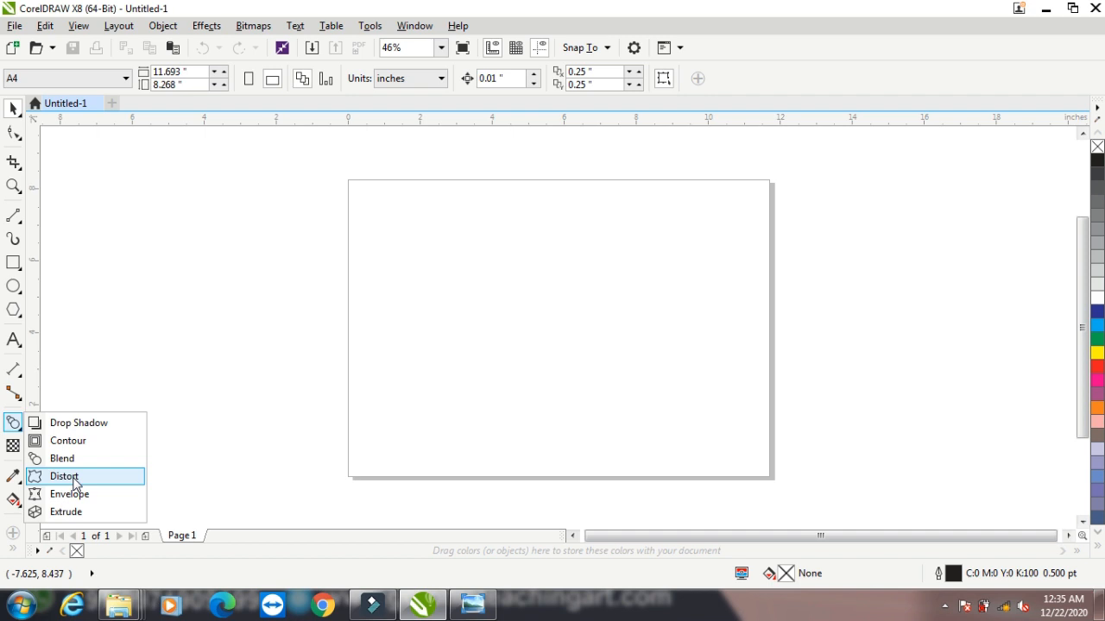
# Draw a rectangle about 5.6 by 4.5 inches on the page and apply a Push and Pull distortion of about 48 from its upper-left corner
pyautogui.click(13, 263)
pyautogui.moveTo(424, 207); pyautogui.dragTo(627, 371)
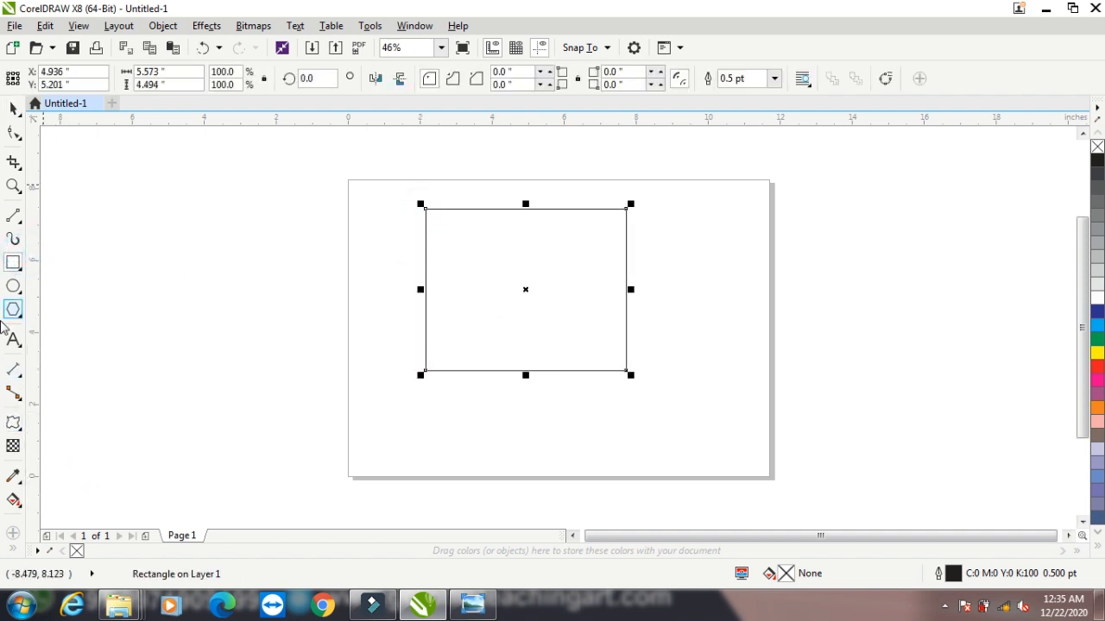
pyautogui.click(13, 423)
pyautogui.click(424, 208)
pyautogui.moveTo(423, 213); pyautogui.dragTo(123, 414)
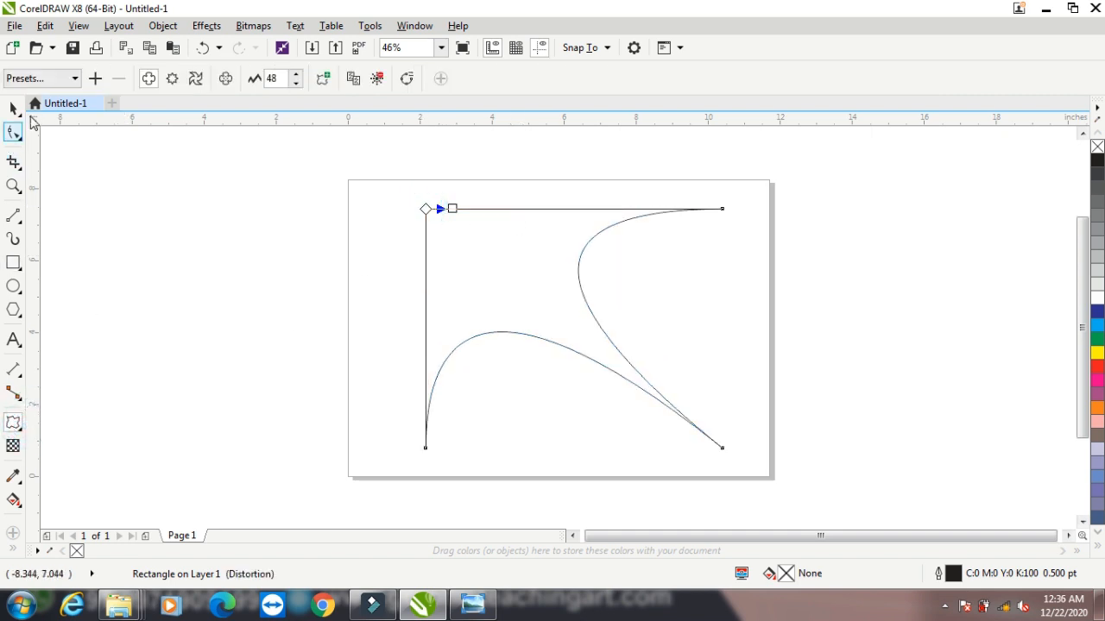
# Apply the Twister distortion preset with 4 complete rotations to the rectangle, and delete the twisted shape
pyautogui.click(43, 80)
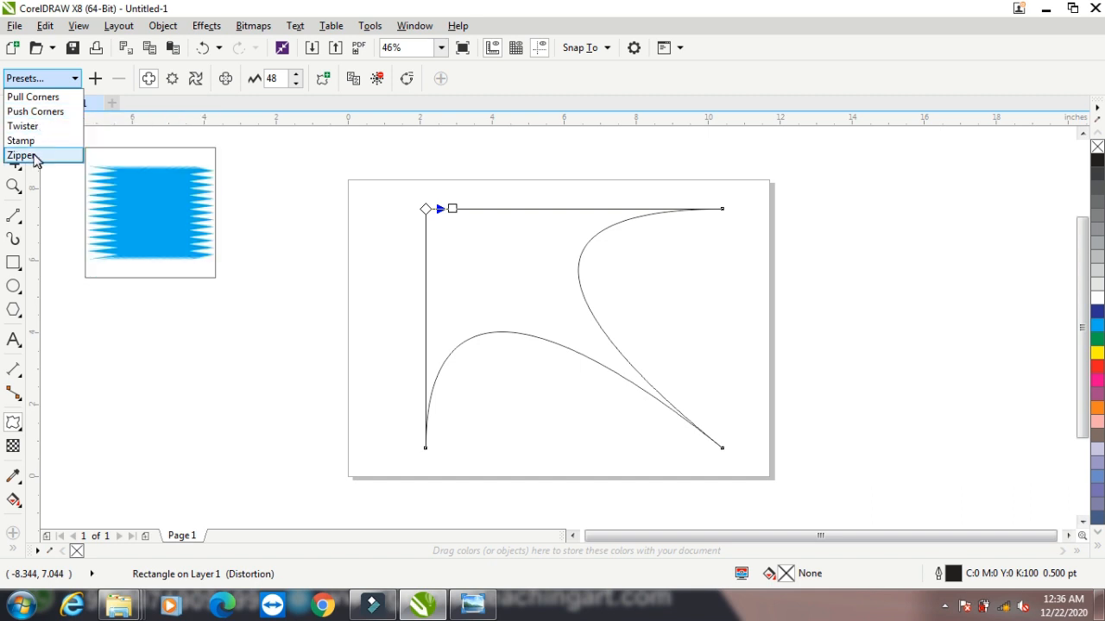
pyautogui.click(23, 126)
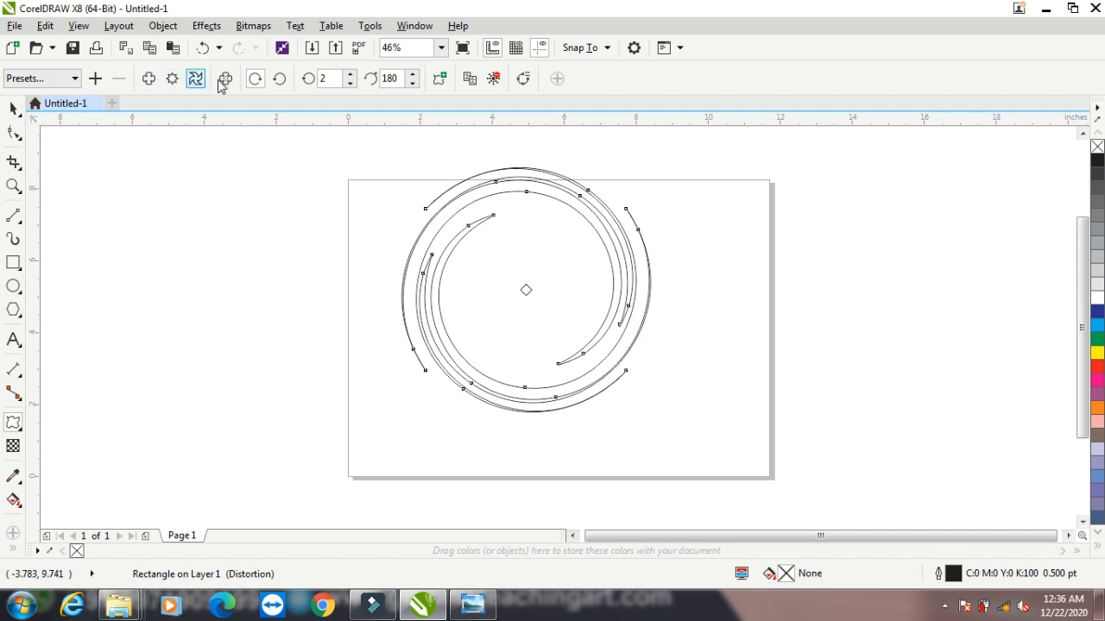
pyautogui.click(348, 75)
pyautogui.click(349, 74)
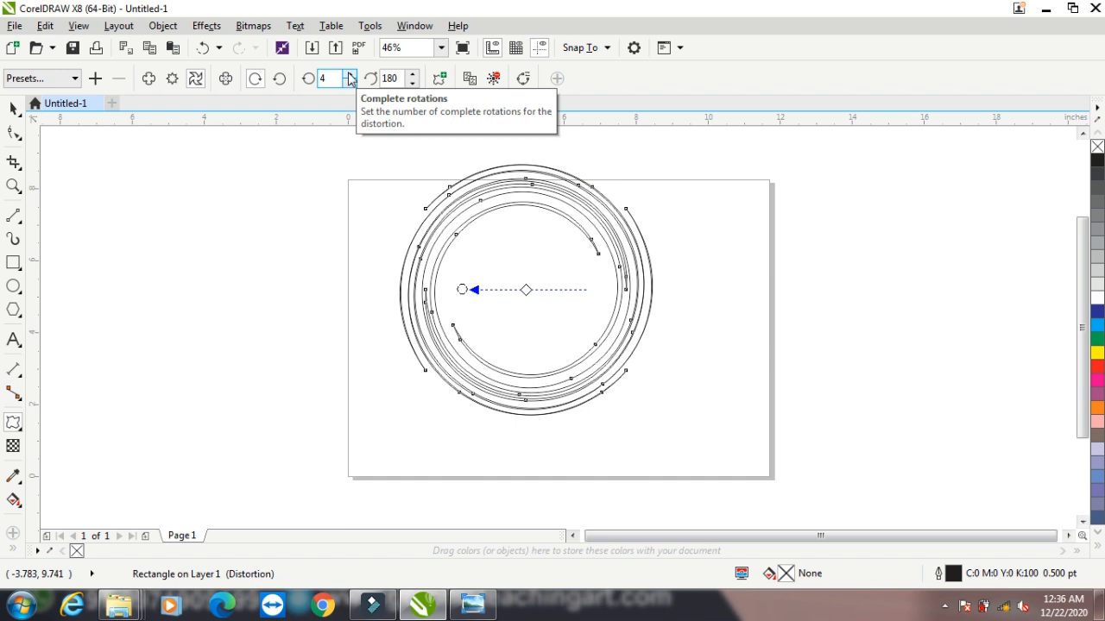
pyautogui.click(12, 109)
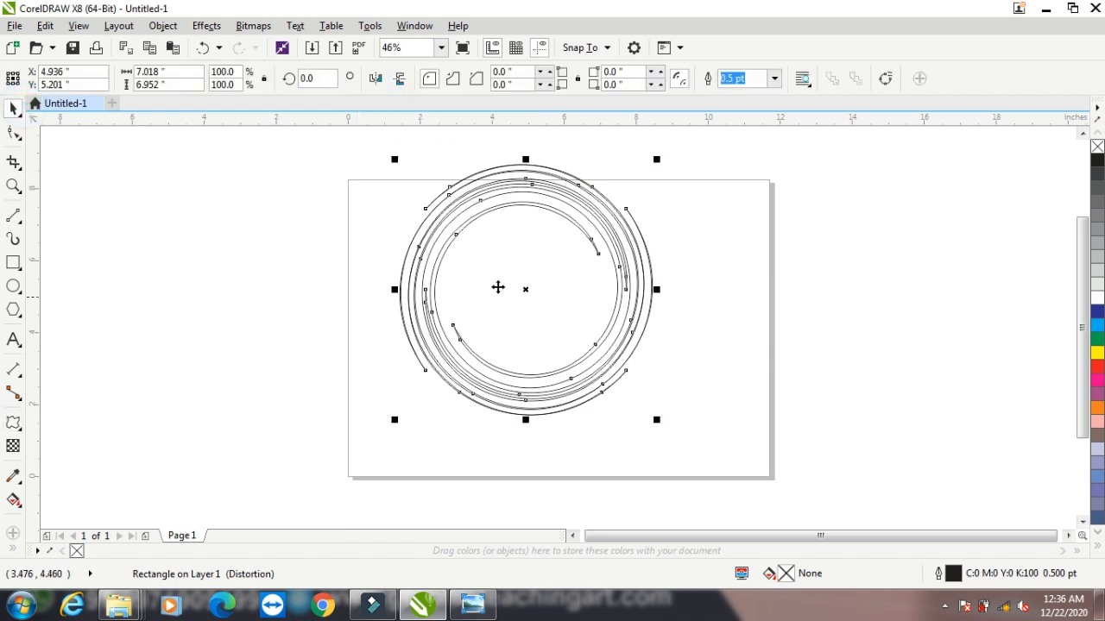
pyautogui.press('Delete')
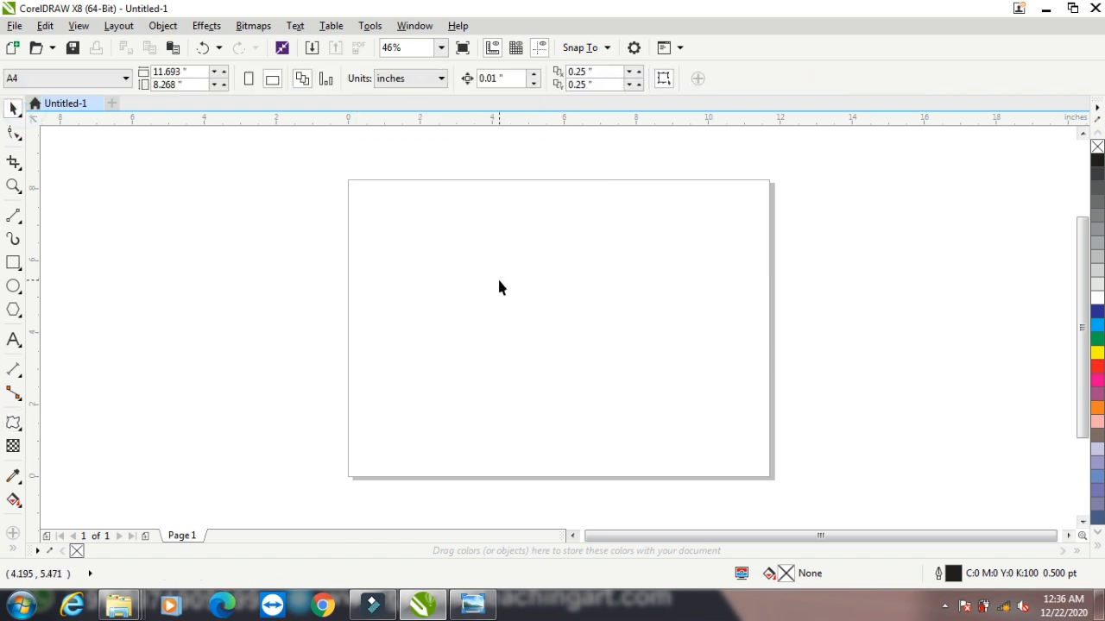
# Draw a wide rectangle about 7.9 by 3.7 inches in the middle of the page
pyautogui.click(7, 421)
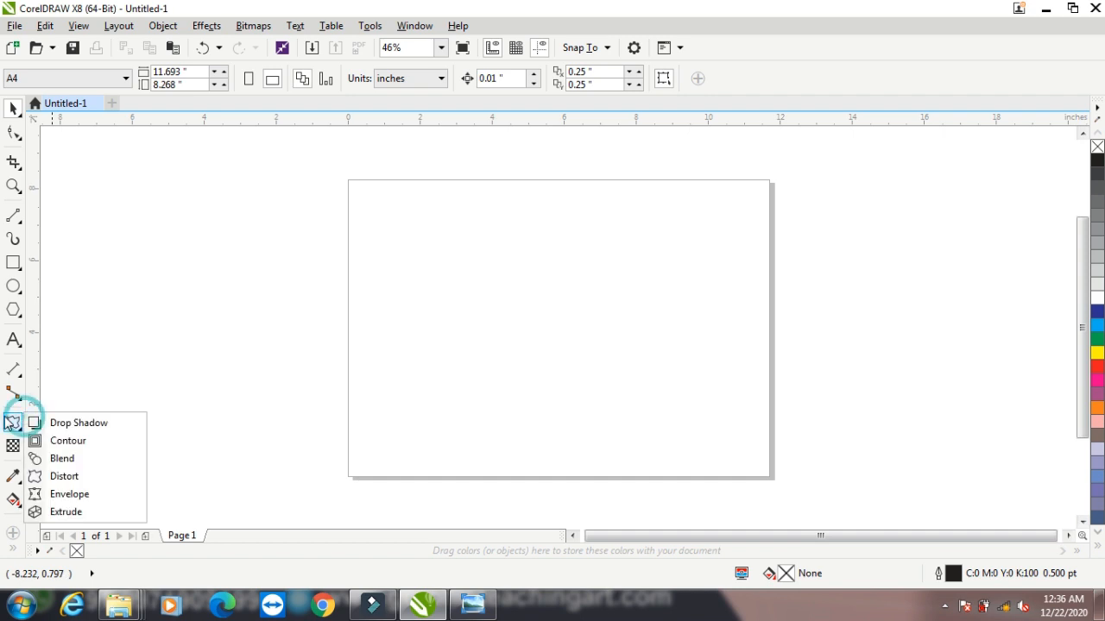
pyautogui.click(54, 494)
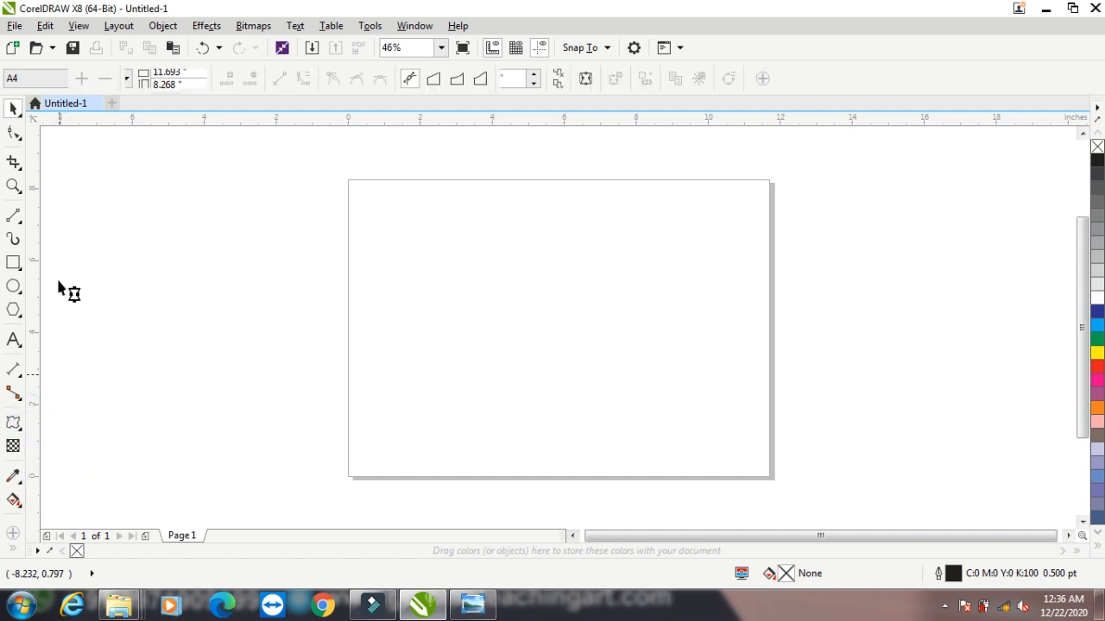
pyautogui.click(13, 263)
pyautogui.moveTo(396, 246); pyautogui.dragTo(680, 380)
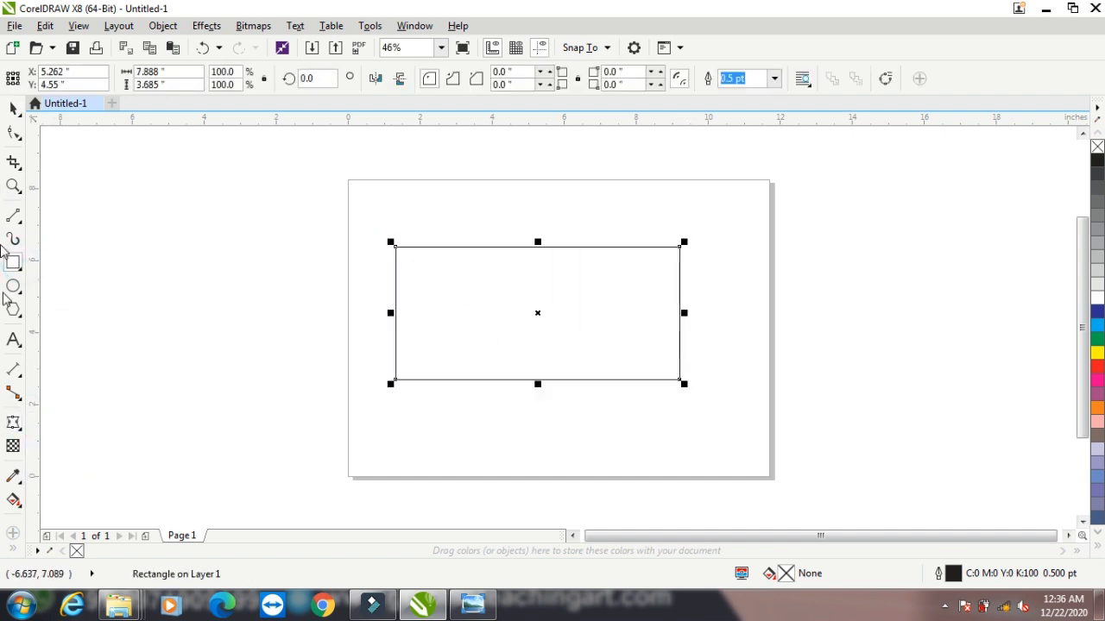
# Add a first name in capitals as artistic text left of the page and enlarge it to about 4.3 inches wide
pyautogui.click(14, 340)
pyautogui.click(120, 323)
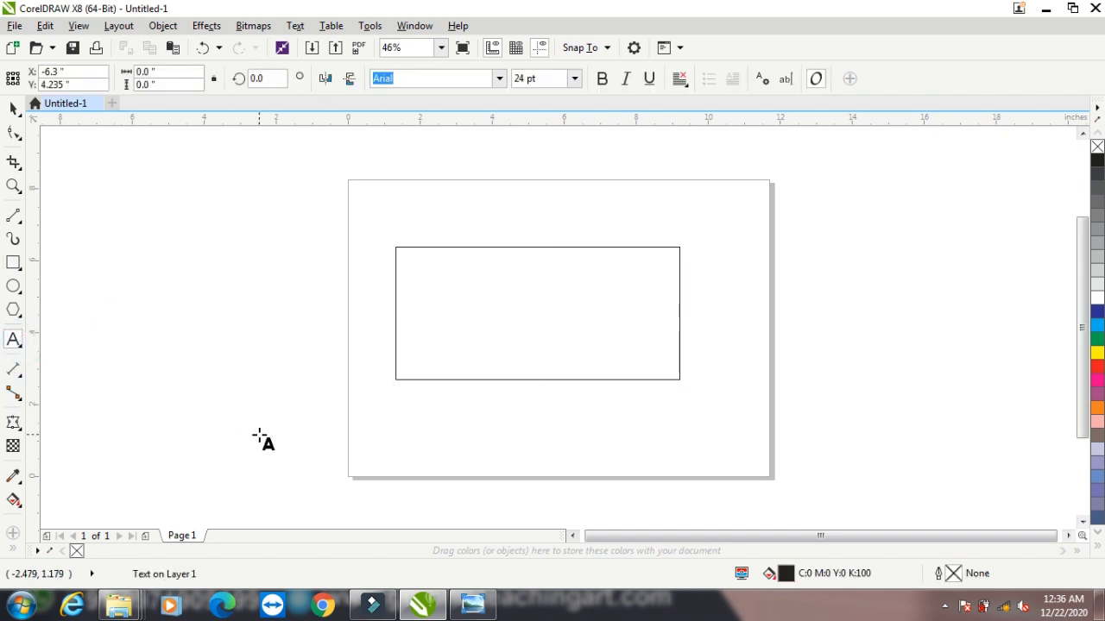
pyautogui.write('AMIT')
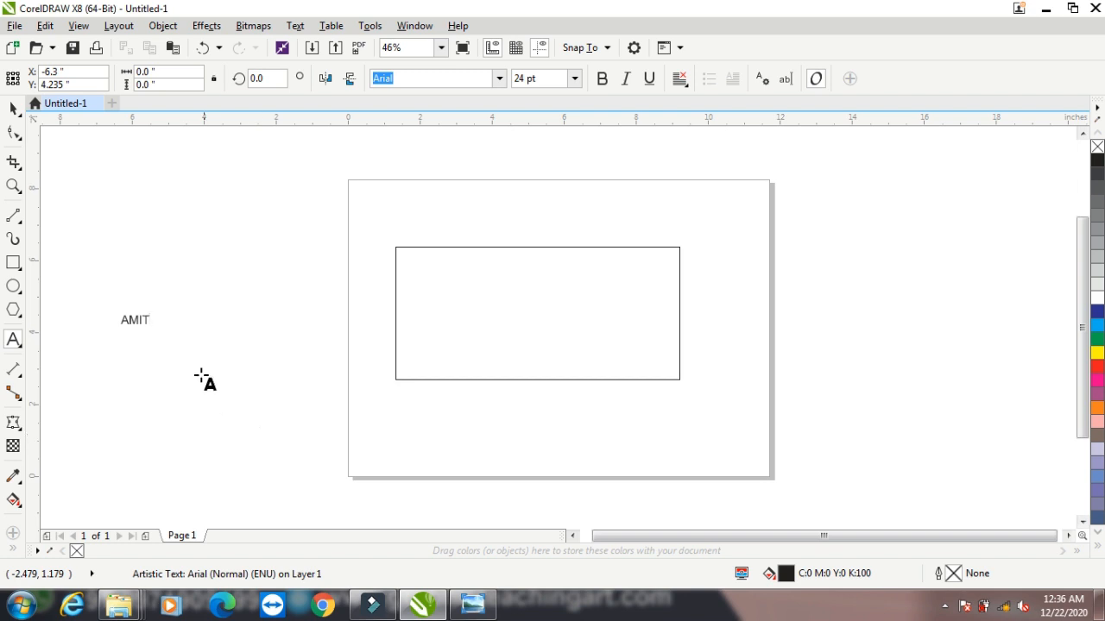
pyautogui.click(14, 106)
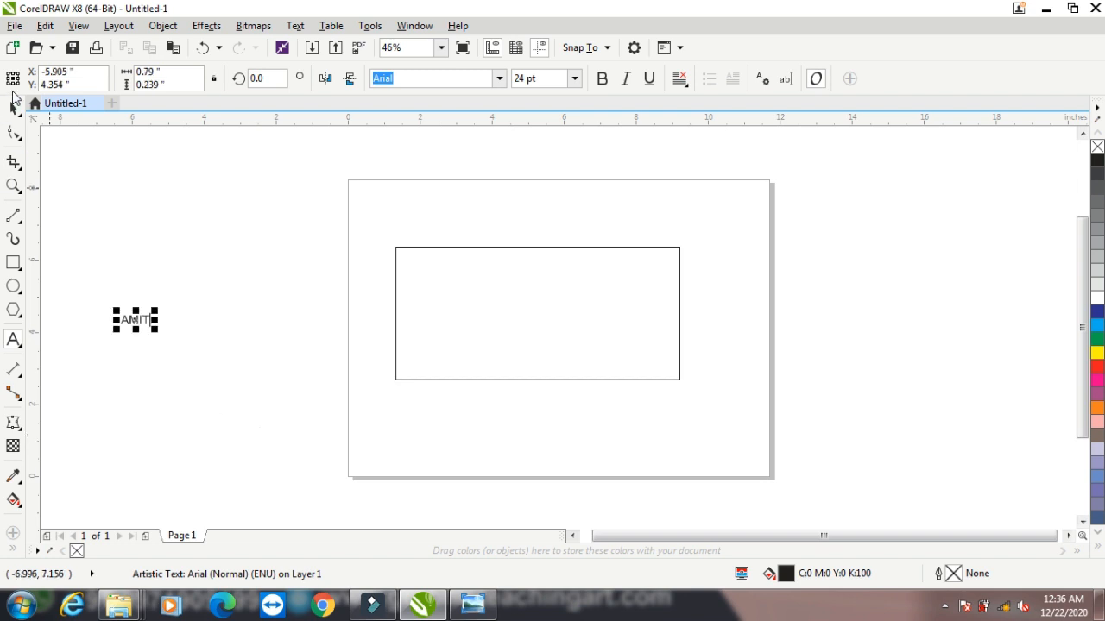
pyautogui.moveTo(157, 332); pyautogui.dragTo(284, 405)
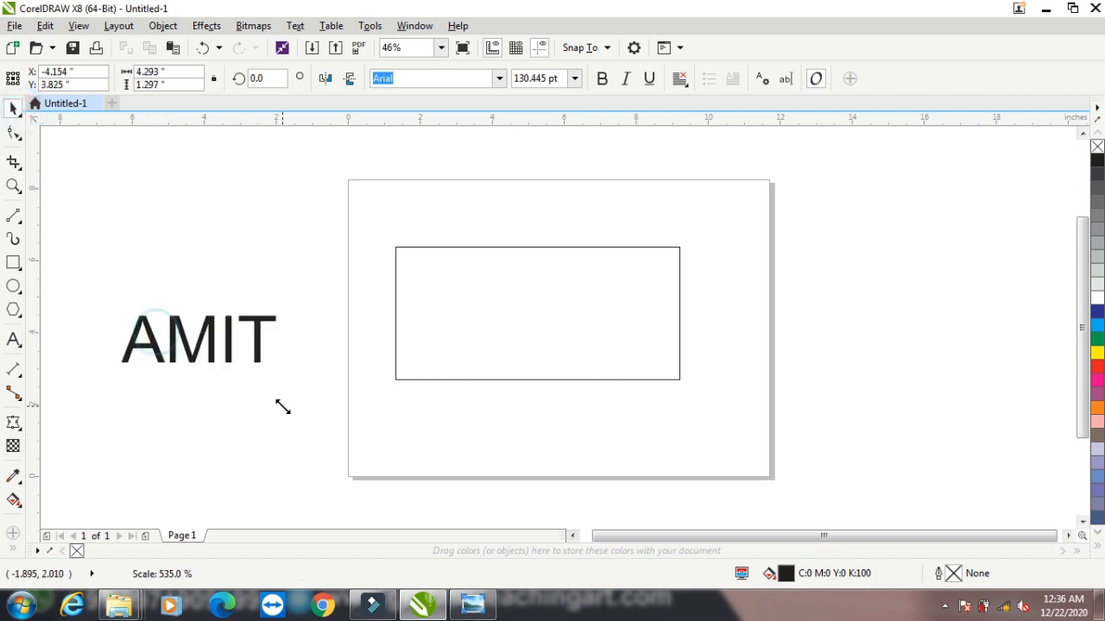
# Reshape the rectangle with an envelope, curving its top edge down to the centre and its bottom edge upward
pyautogui.click(508, 320)
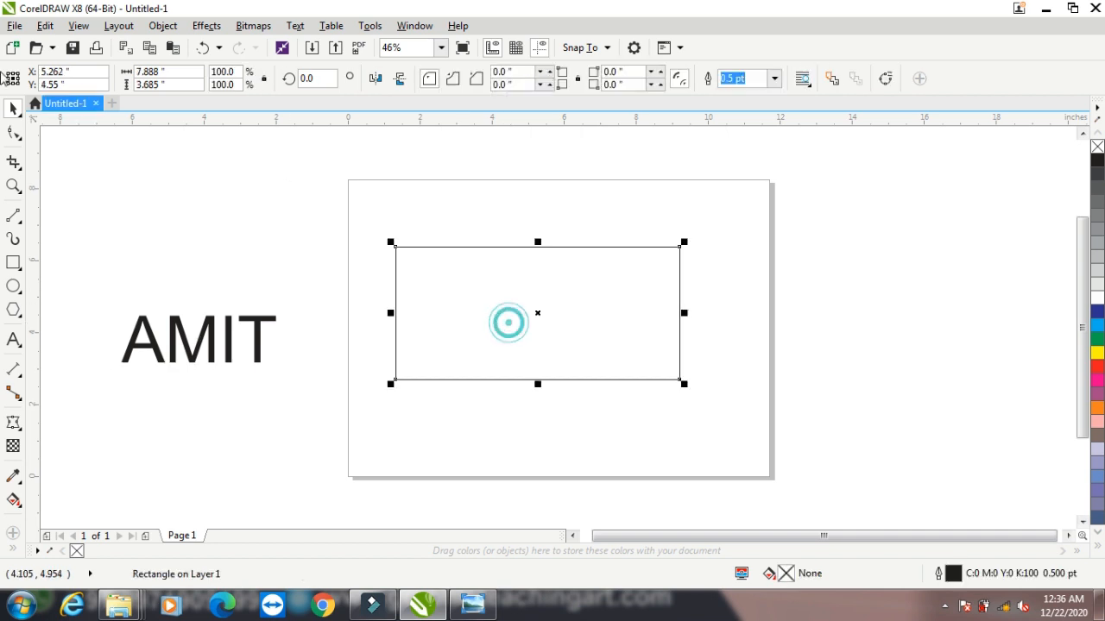
pyautogui.click(16, 423)
pyautogui.click(536, 247)
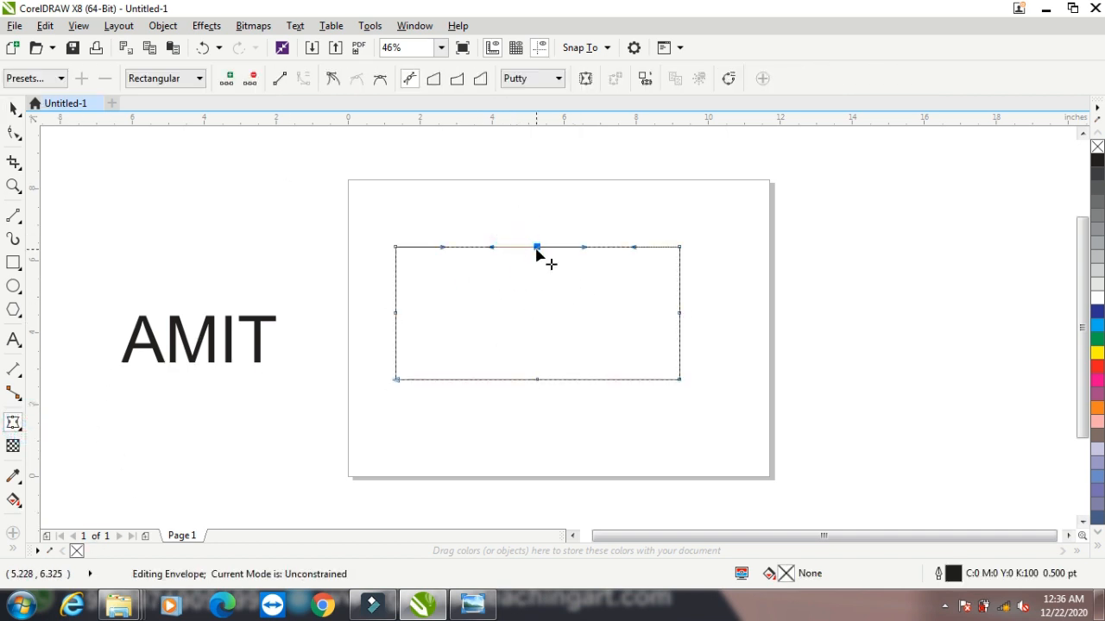
pyautogui.moveTo(536, 248); pyautogui.dragTo(537, 313)
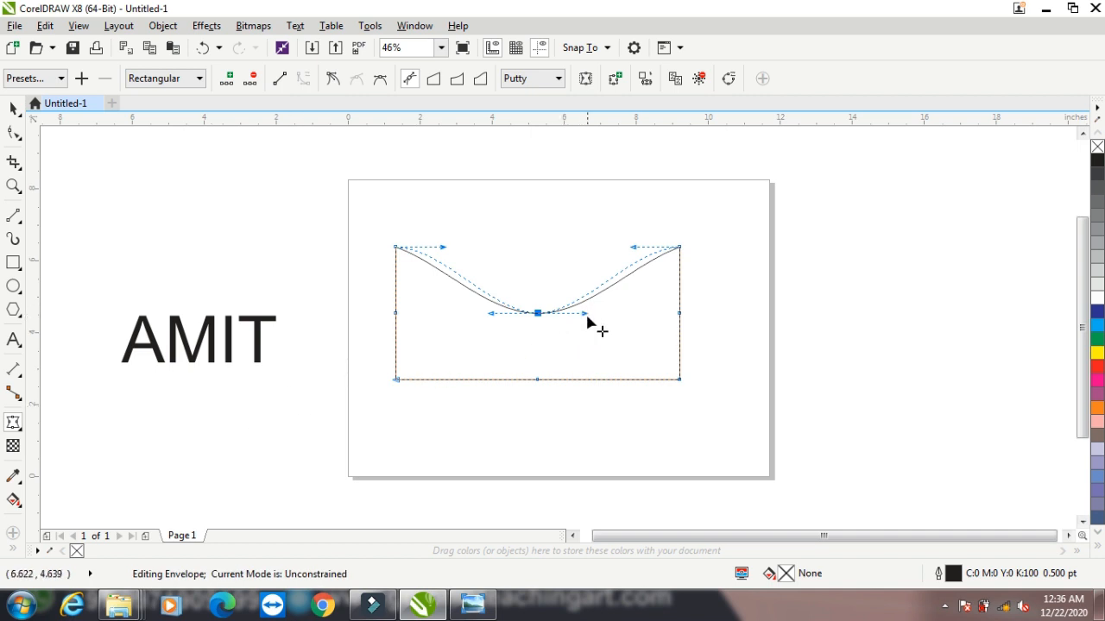
pyautogui.moveTo(585, 313); pyautogui.dragTo(603, 347)
pyautogui.click(535, 379)
pyautogui.moveTo(537, 380); pyautogui.dragTo(540, 340)
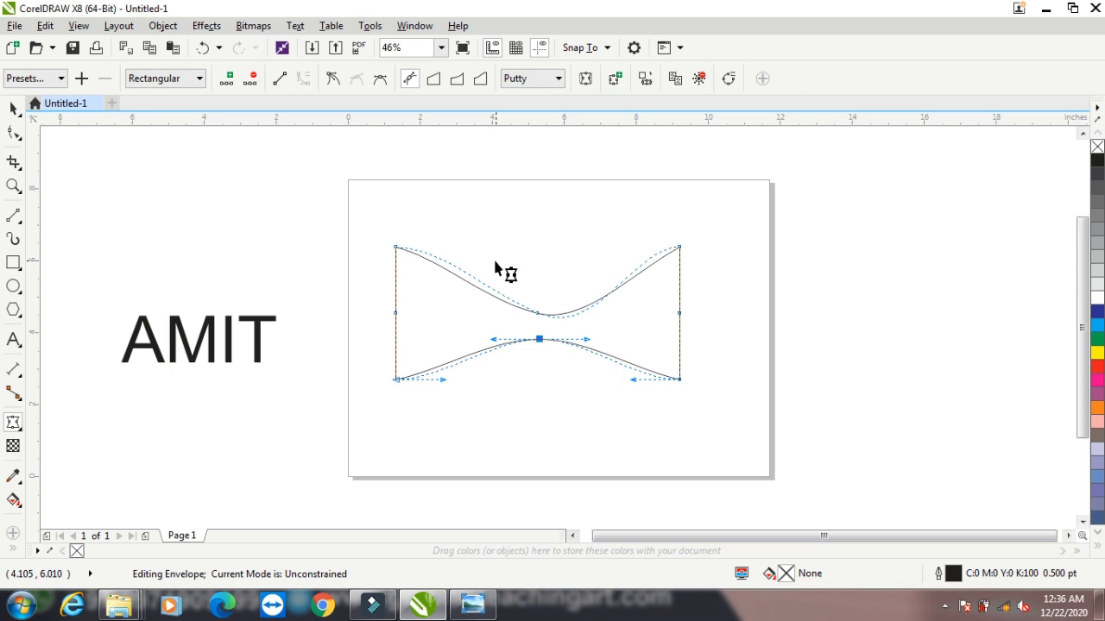
# Try the Rectilinear, Pinch and Push Down envelope presets one after another on the rectangle
pyautogui.click(39, 78)
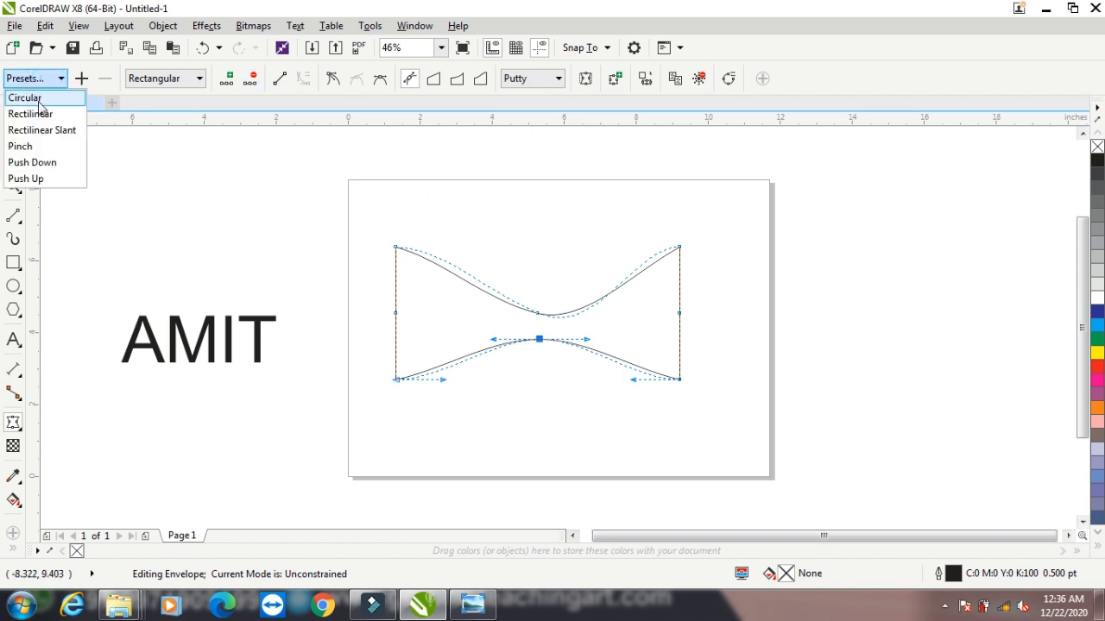
pyautogui.click(37, 114)
pyautogui.click(50, 85)
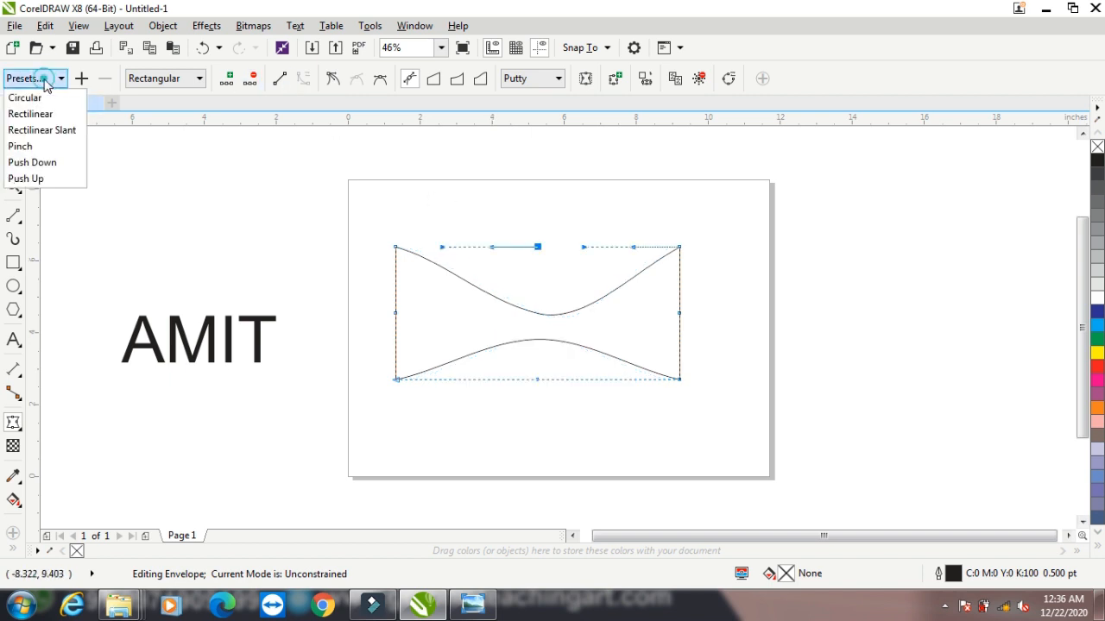
pyautogui.click(36, 144)
pyautogui.click(49, 82)
pyautogui.click(31, 163)
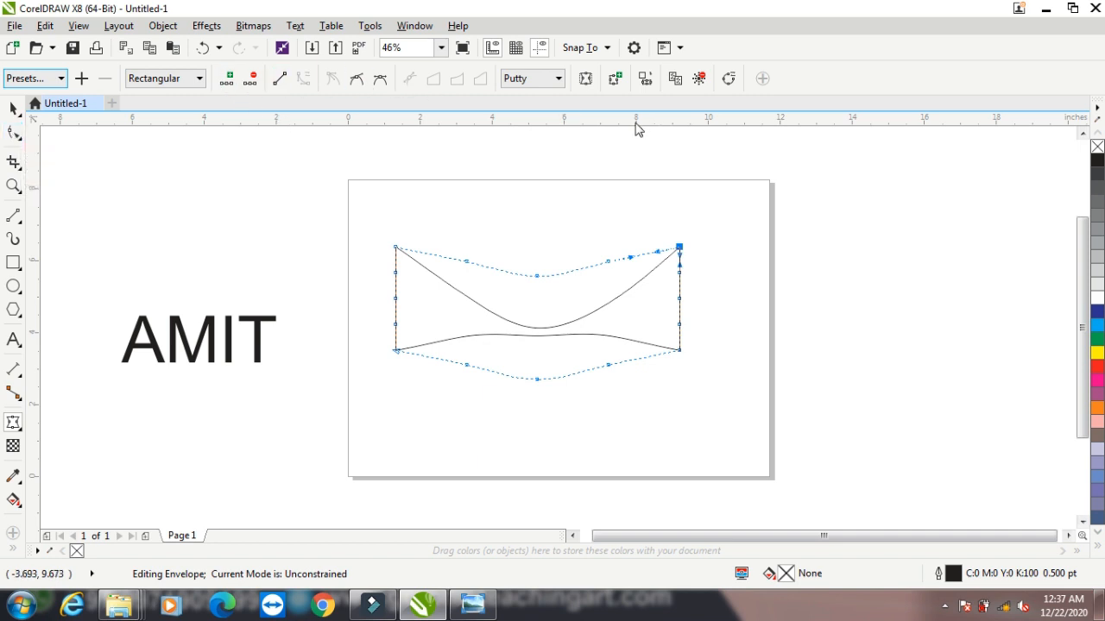
# Delete the left and middle nodes along the top edge of the rectangle's envelope, keeping the Putty mapping mode
pyautogui.click(542, 84)
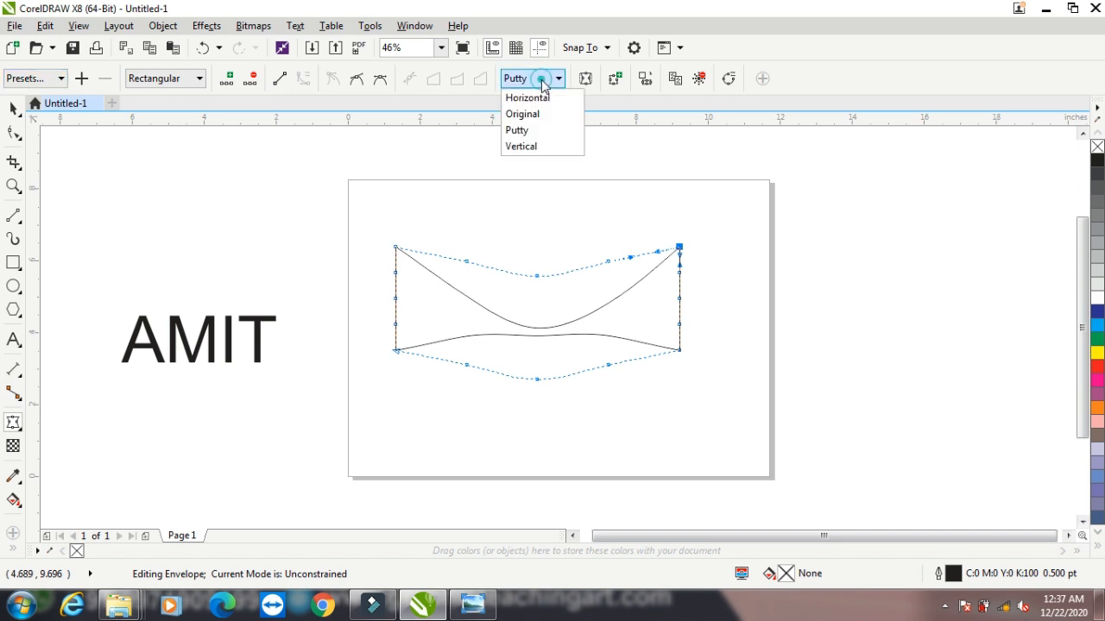
pyautogui.click(542, 80)
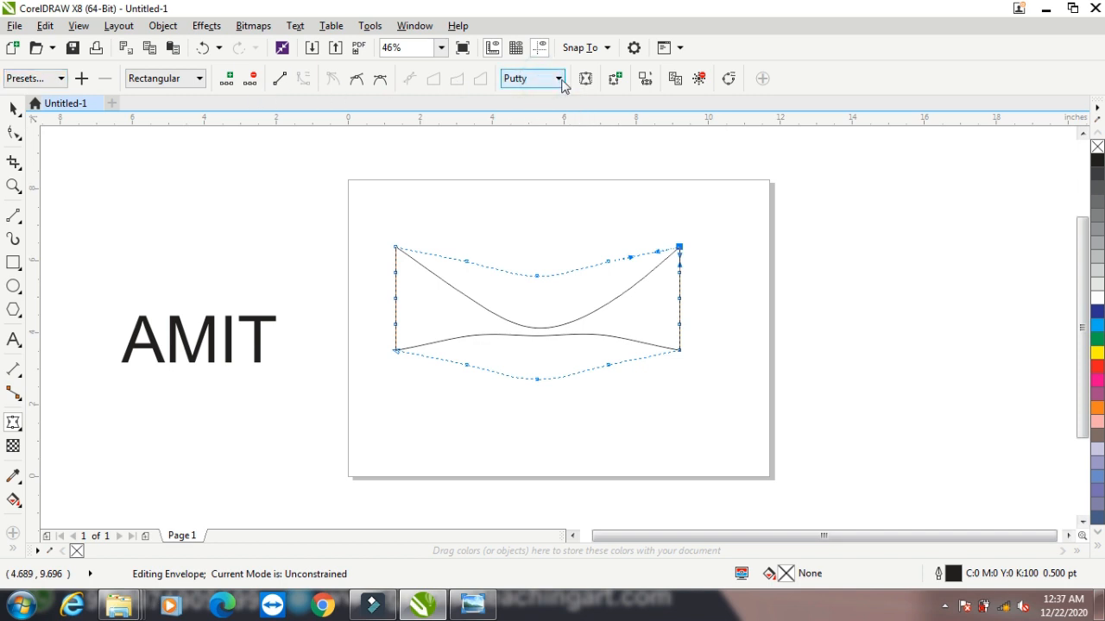
pyautogui.moveTo(451, 250); pyautogui.dragTo(549, 295)
pyautogui.click(250, 78)
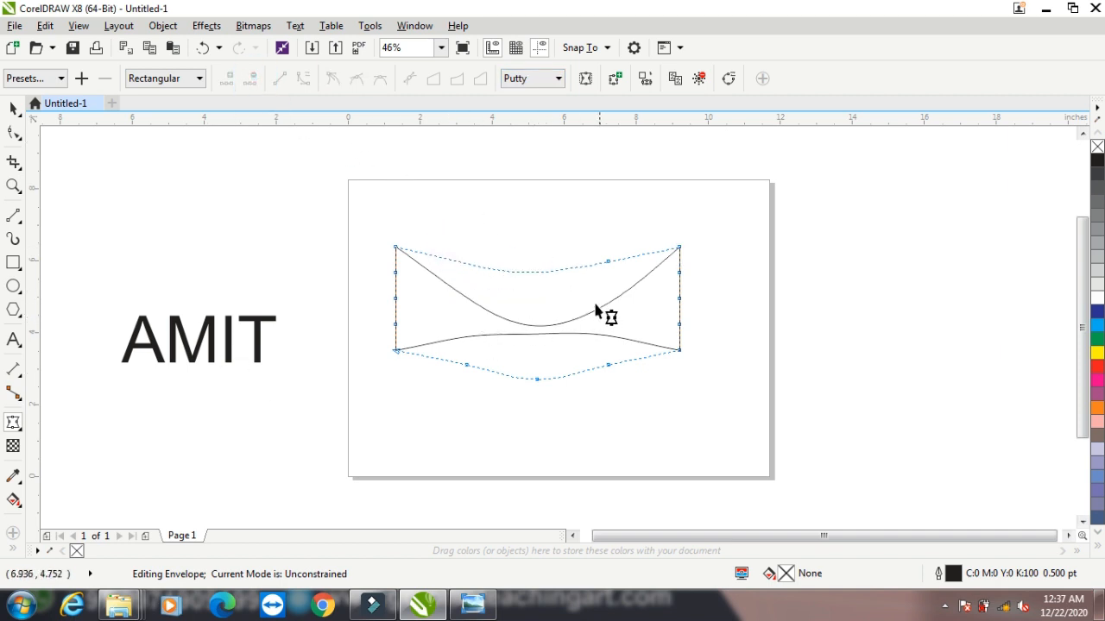
# Delete the enveloped rectangle, and place the text on the page enlarged to about 11 by 3.3 inches
pyautogui.click(14, 108)
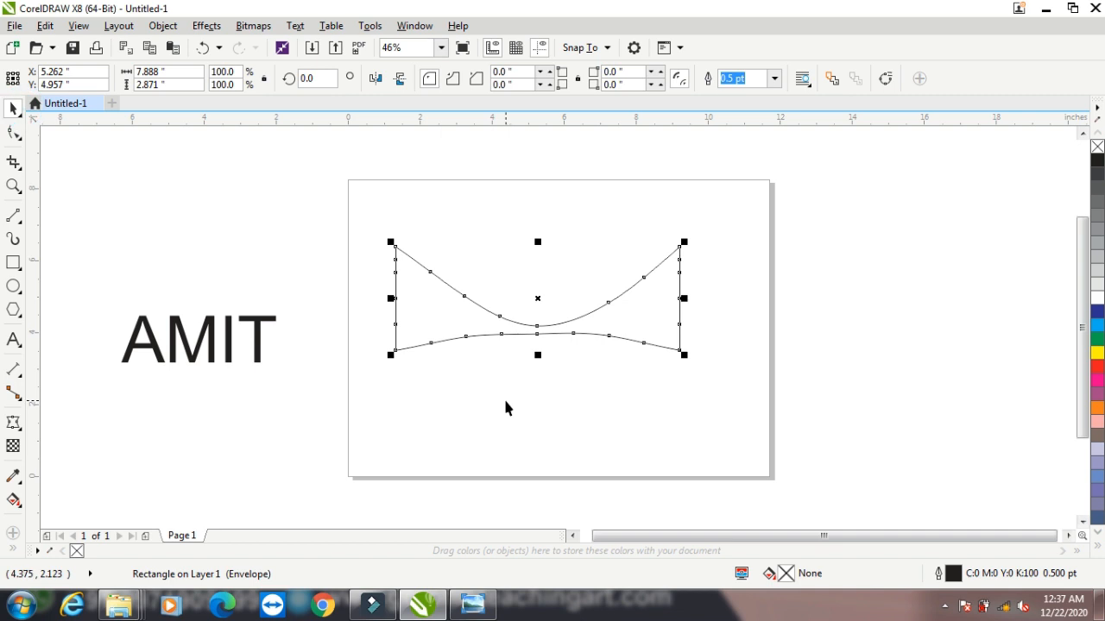
pyautogui.press('Delete')
pyautogui.moveTo(173, 367); pyautogui.dragTo(765, 386)
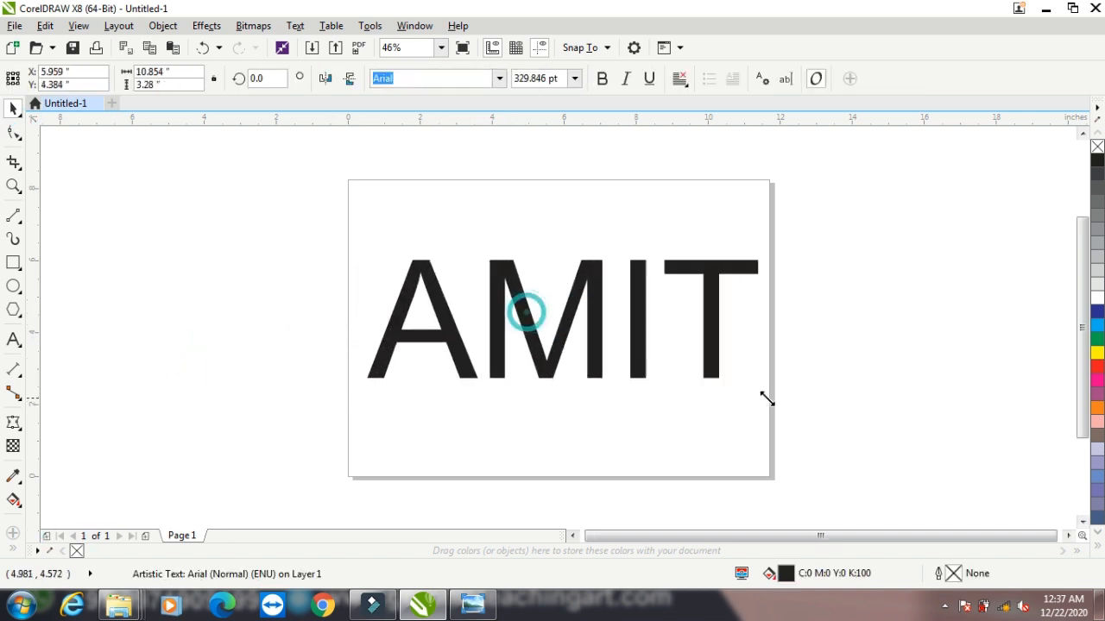
# Bulge the text's envelope outward at the top, bottom, left and right sides, and clear the envelope from the text
pyautogui.click(13, 423)
pyautogui.moveTo(540, 239); pyautogui.dragTo(562, 217)
pyautogui.moveTo(521, 359); pyautogui.dragTo(566, 463)
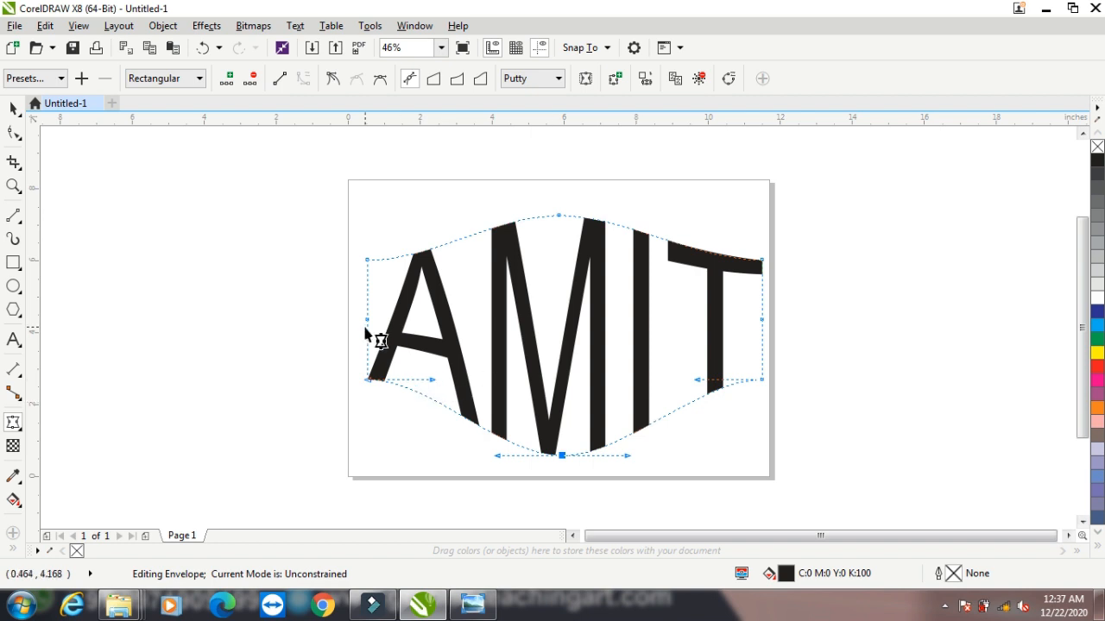
pyautogui.moveTo(367, 321); pyautogui.dragTo(319, 319)
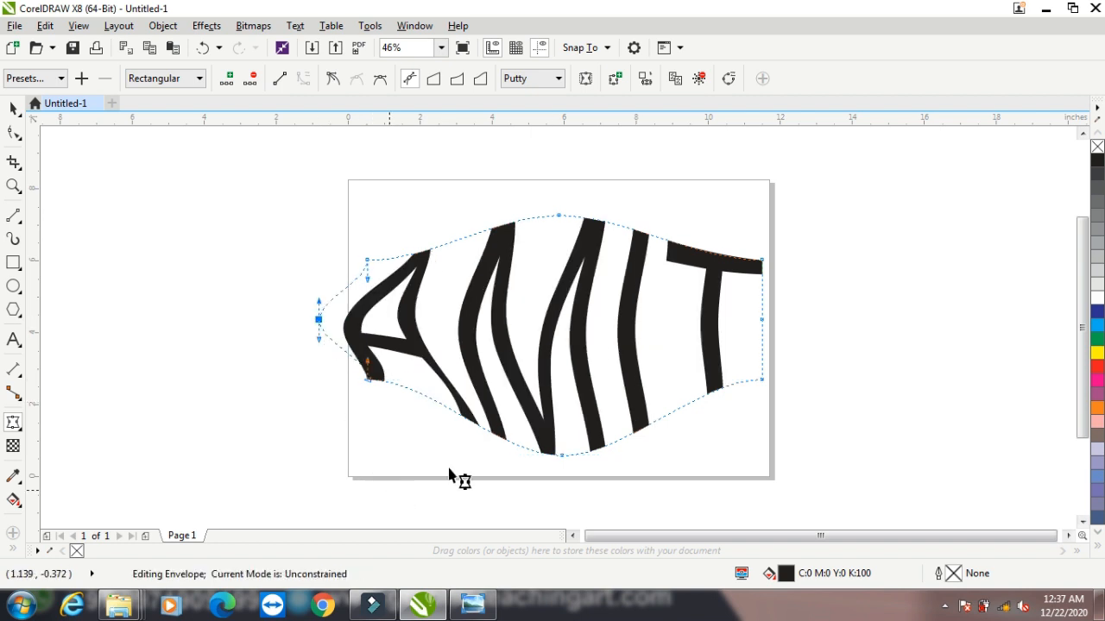
pyautogui.moveTo(763, 321); pyautogui.dragTo(811, 329)
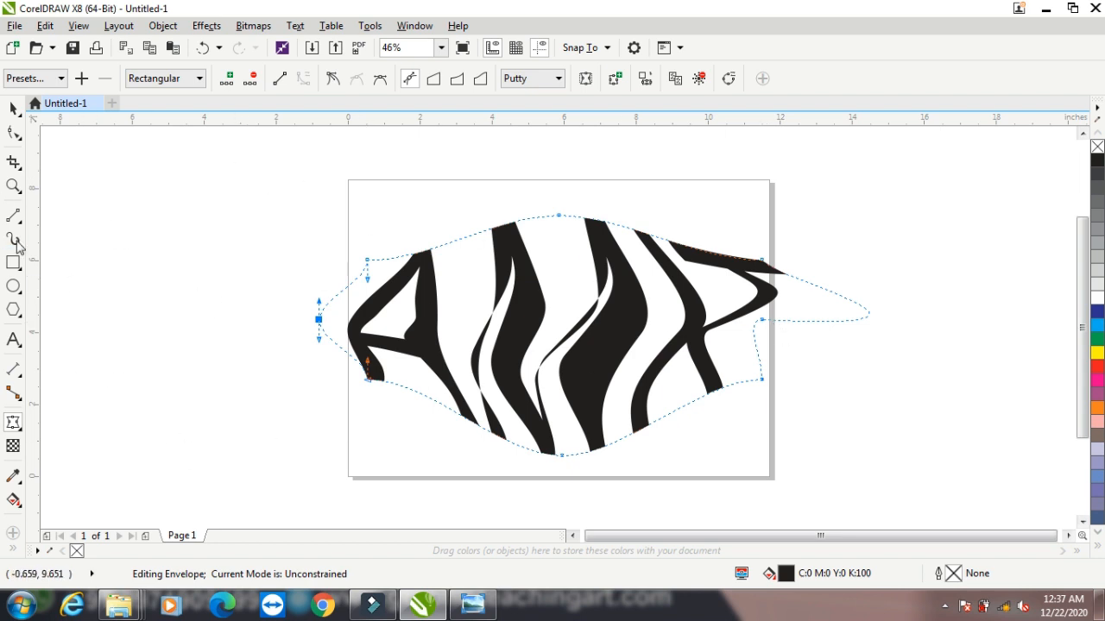
pyautogui.click(699, 79)
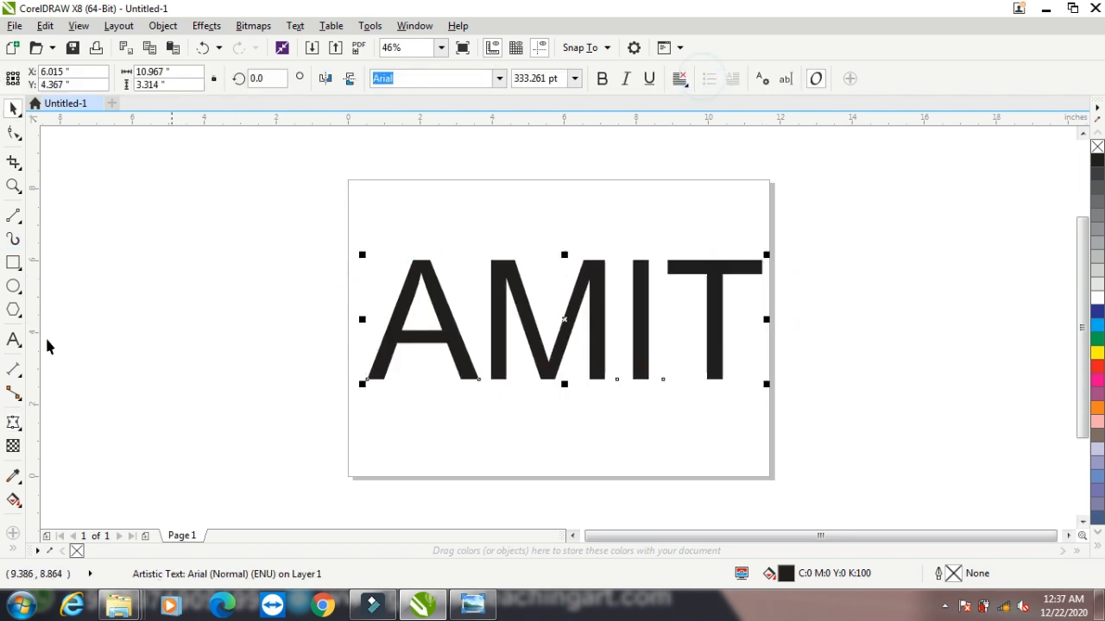
# Scale the text down proportionally to about 10.1 by 3.1 inches
pyautogui.click(12, 425)
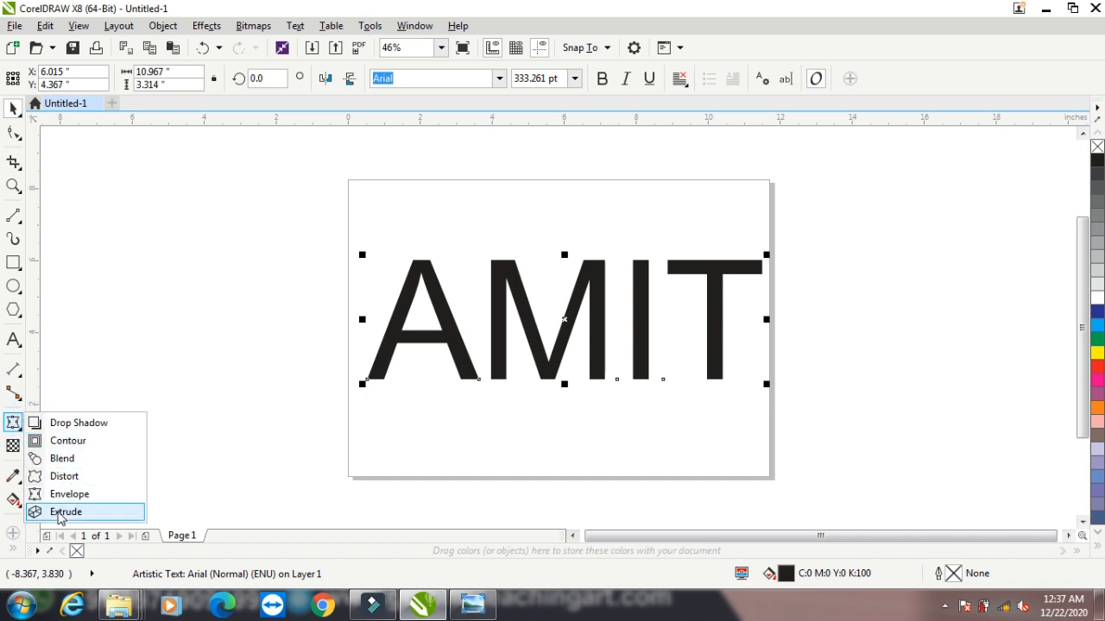
pyautogui.click(60, 510)
pyautogui.click(12, 108)
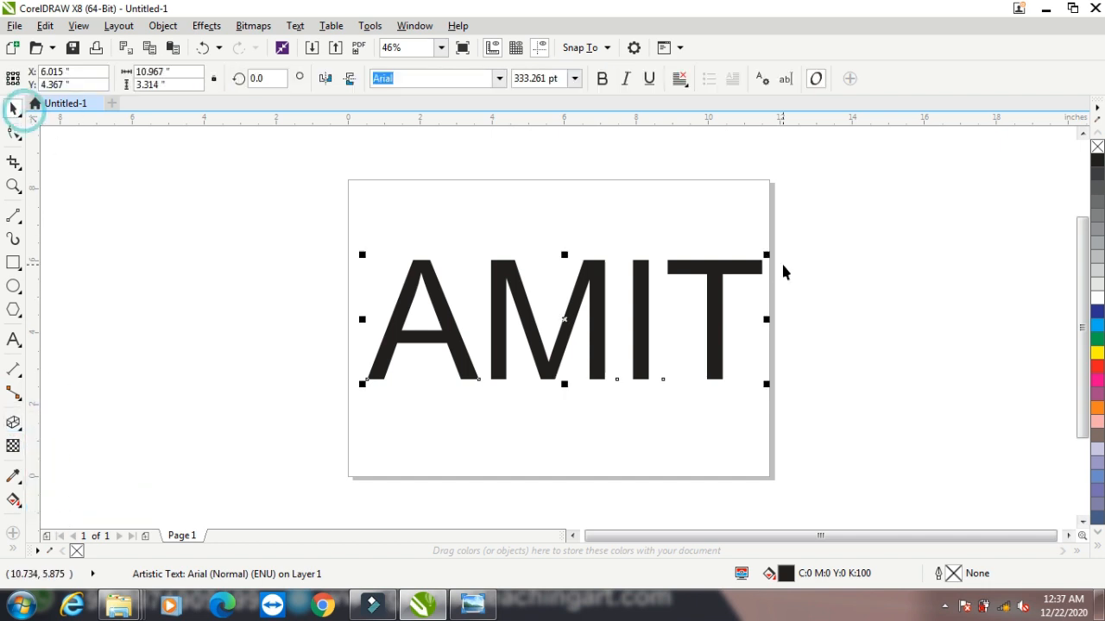
pyautogui.moveTo(764, 255); pyautogui.dragTo(731, 259)
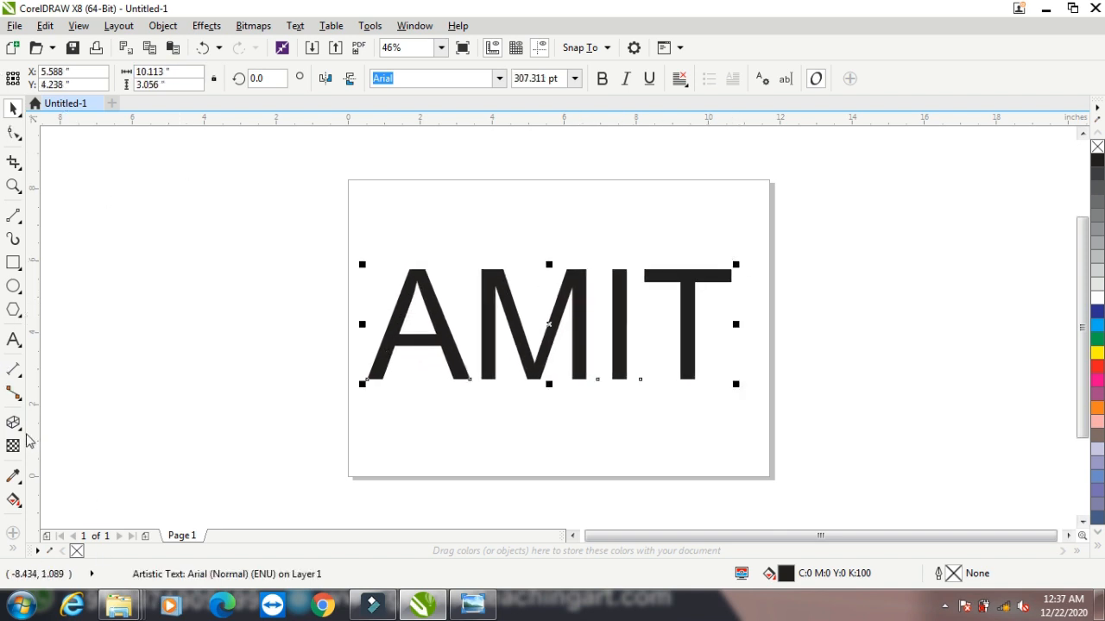
# Move the text off the page to the right and draw a rectangle about 4.9 by 4.3 inches on the page's left half
pyautogui.moveTo(446, 326); pyautogui.dragTo(848, 307)
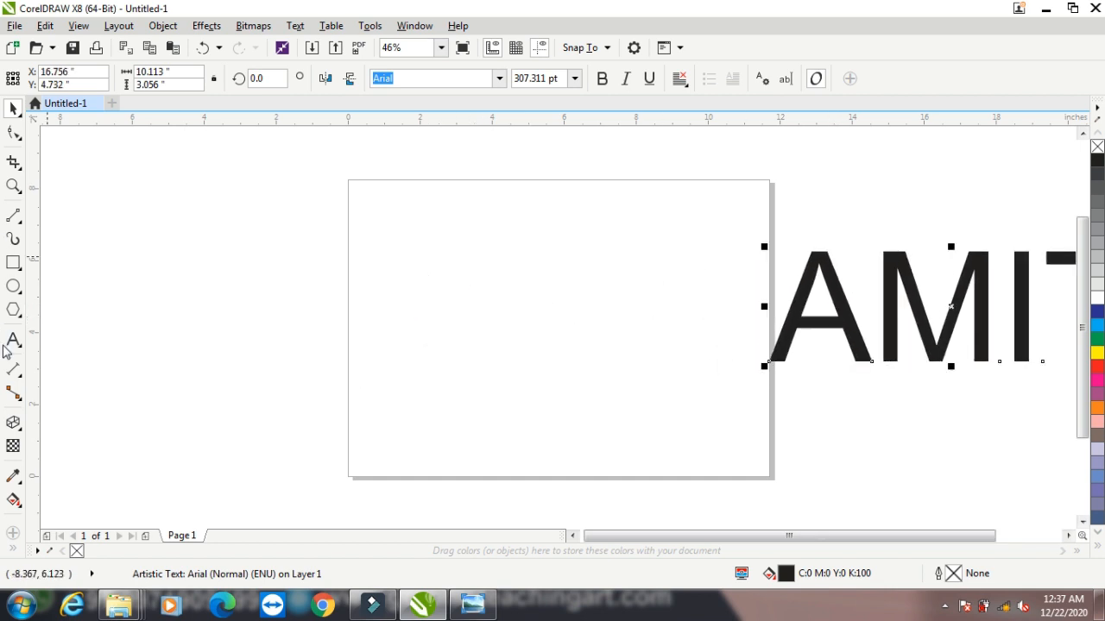
pyautogui.click(14, 264)
pyautogui.moveTo(382, 239); pyautogui.dragTo(566, 402)
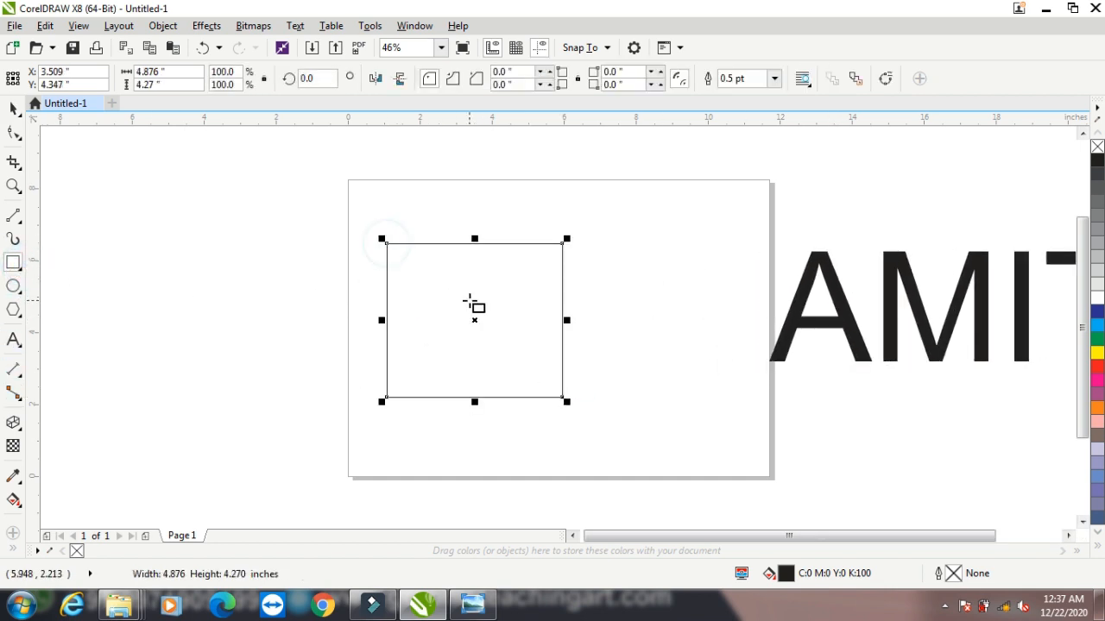
# Outline the rectangle in red, extrude it with the vanishing point about 1.5 by 0.3 inches from its centre, and clear the extrusion
pyautogui.rightClick(1097, 366)
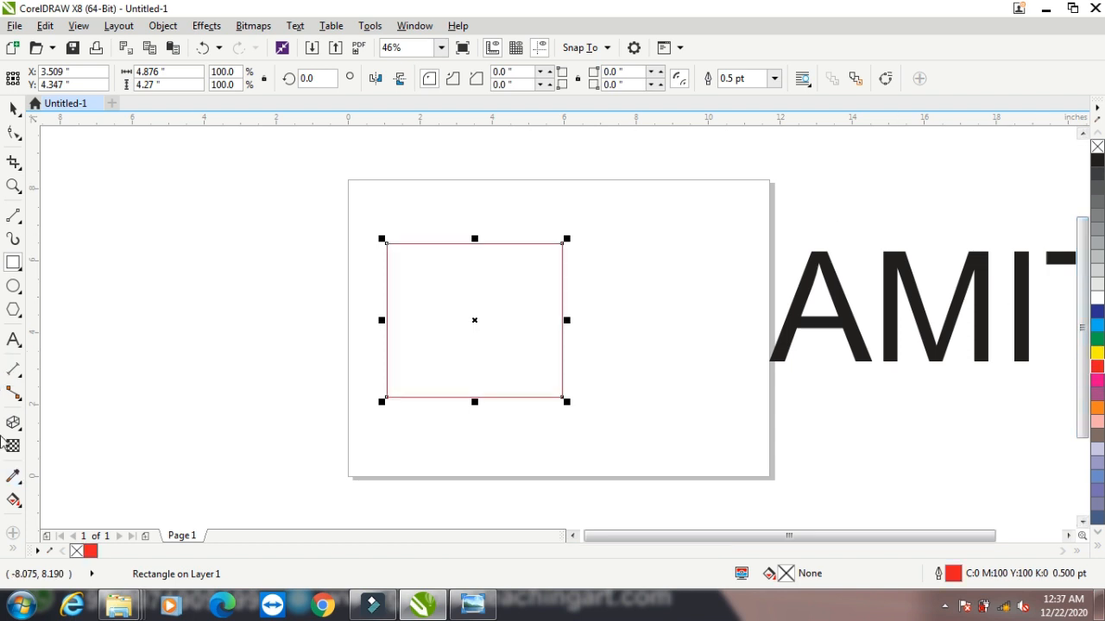
pyautogui.click(13, 423)
pyautogui.moveTo(388, 400); pyautogui.dragTo(526, 309)
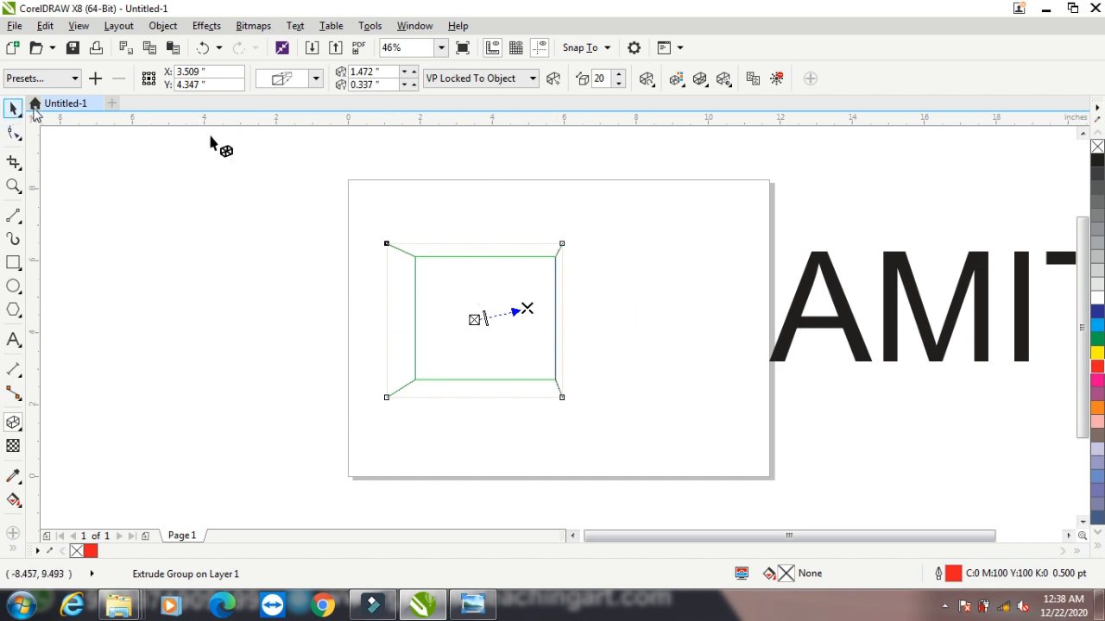
pyautogui.click(776, 77)
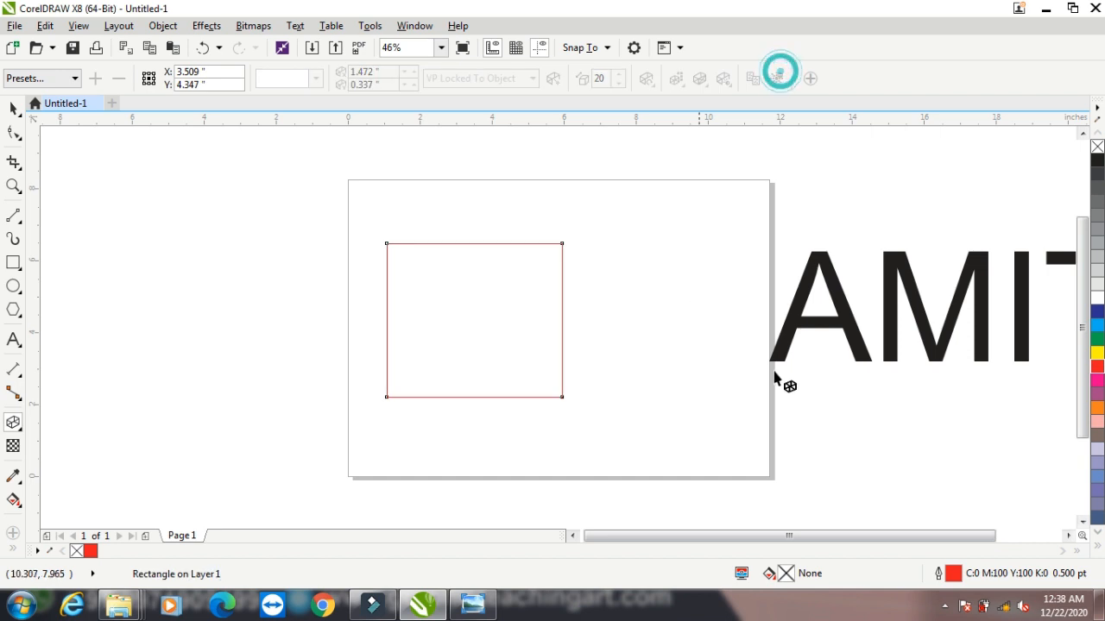
# Fill the rectangle red without an outline and extrude it toward a vanishing point about 4.3 inches right and 2 inches above its centre
pyautogui.click(1098, 366)
pyautogui.rightClick(1097, 147)
pyautogui.click(13, 423)
pyautogui.moveTo(484, 318); pyautogui.dragTo(630, 251)
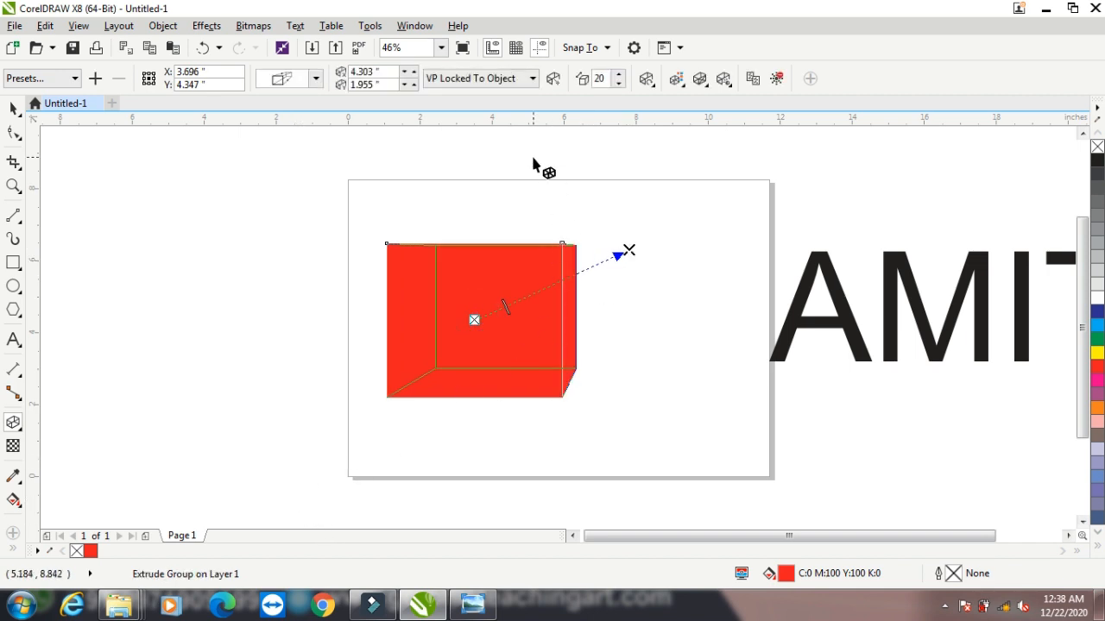
# Apply the Extrude Top Right preset to the red rectangle
pyautogui.click(315, 79)
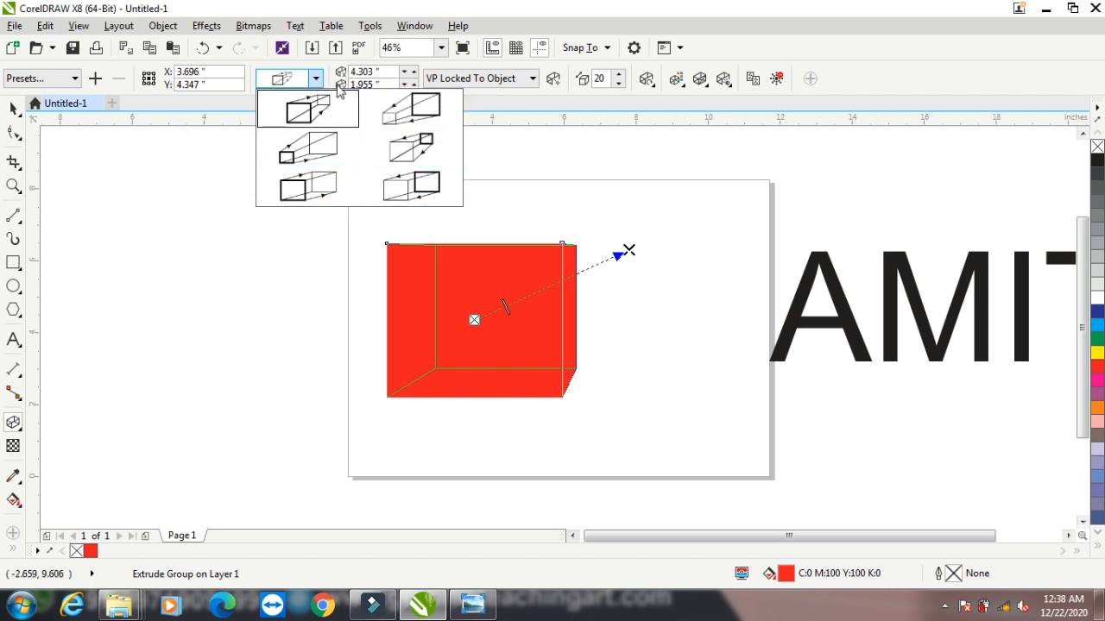
pyautogui.click(42, 77)
pyautogui.click(48, 77)
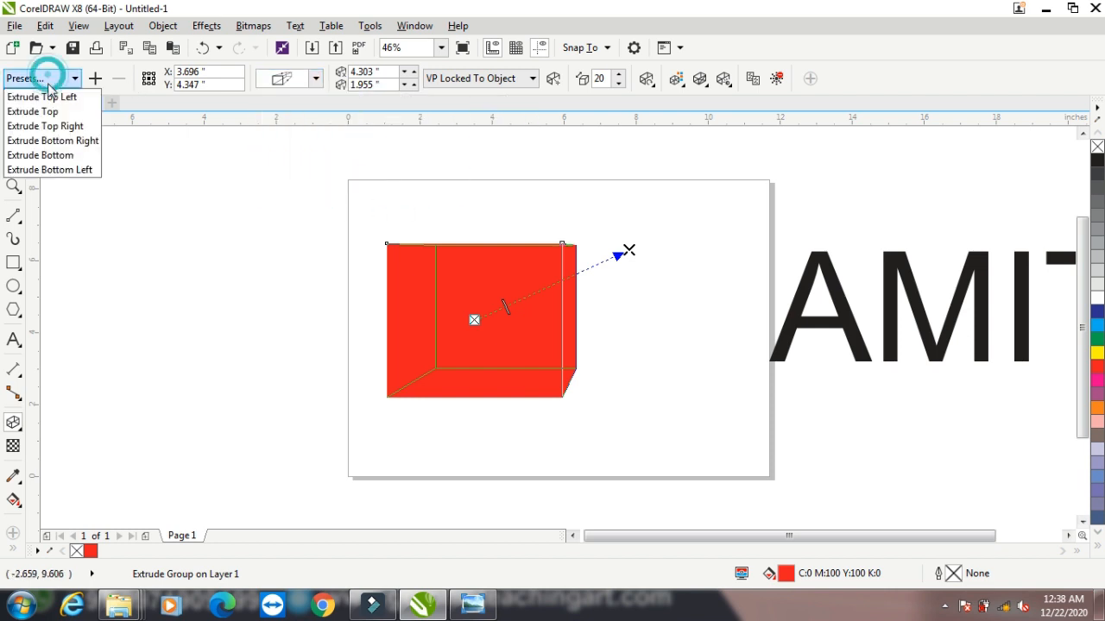
pyautogui.click(49, 126)
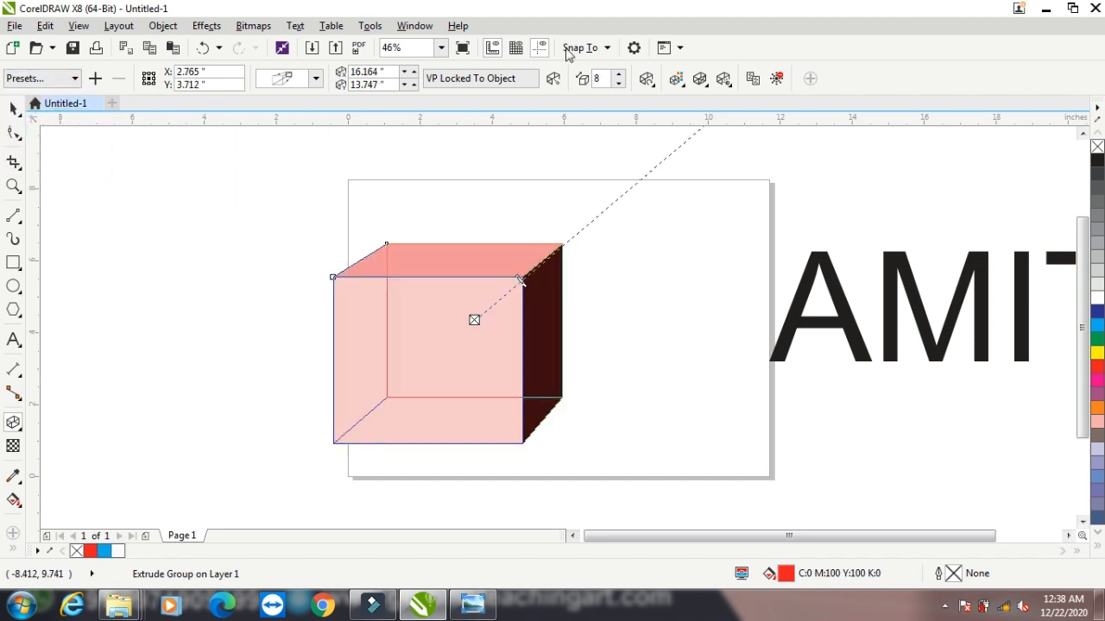
# Rotate the extruded rectangle slightly in 3D
pyautogui.click(510, 78)
pyautogui.click(509, 79)
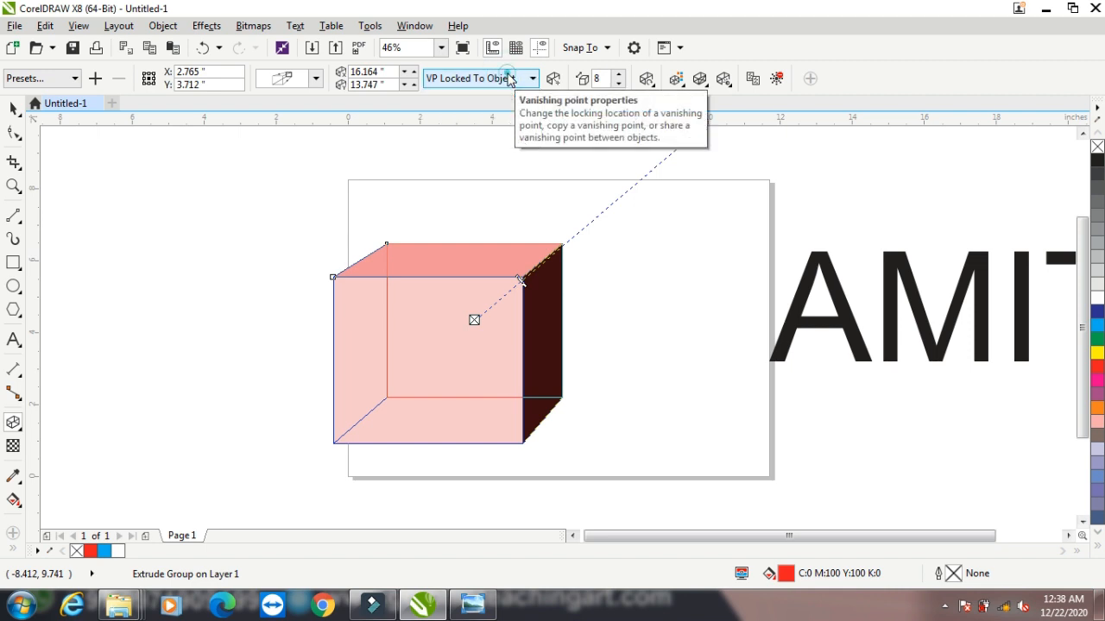
pyautogui.click(646, 78)
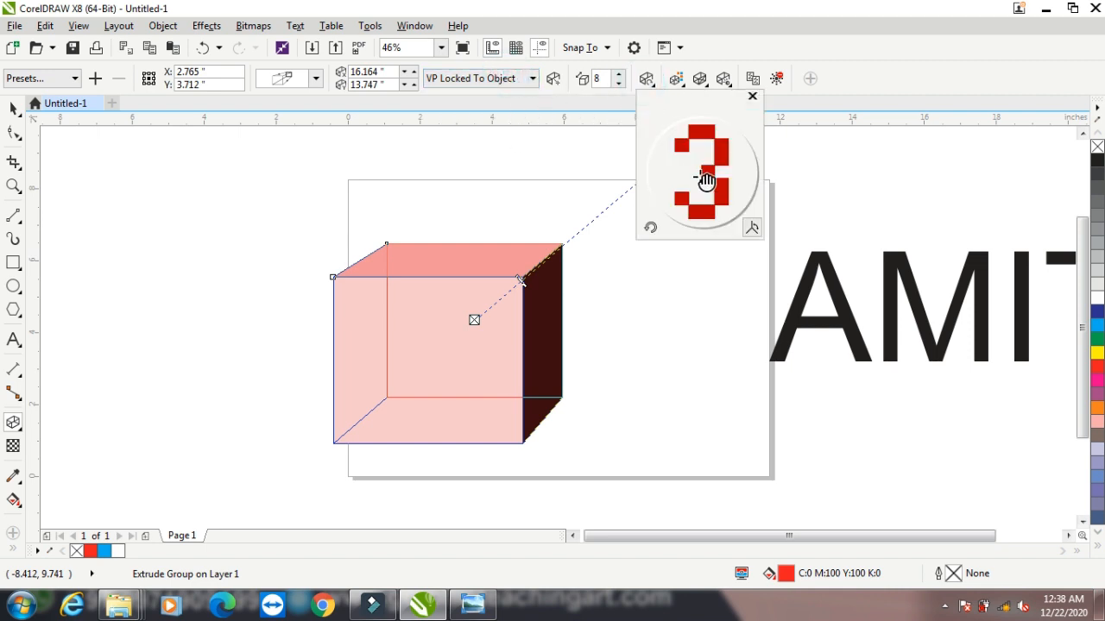
pyautogui.moveTo(703, 170); pyautogui.dragTo(702, 173)
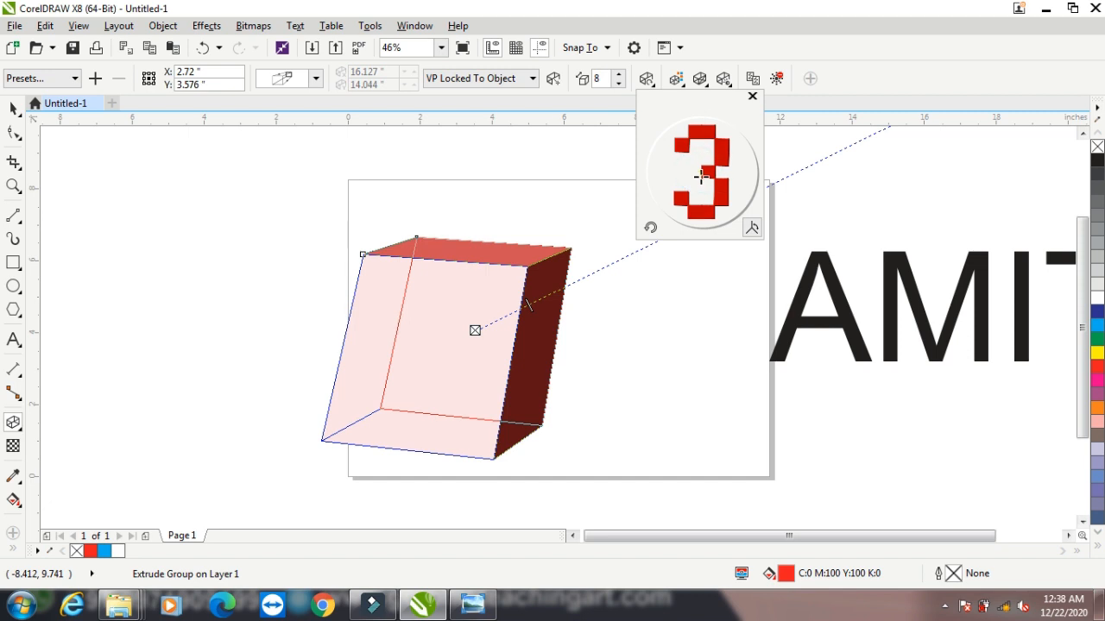
# Shade the rectangle's extrusion from cyan to red (C0 M99 Y100 K0), after trying a solid cyan color
pyautogui.click(678, 79)
pyautogui.click(704, 139)
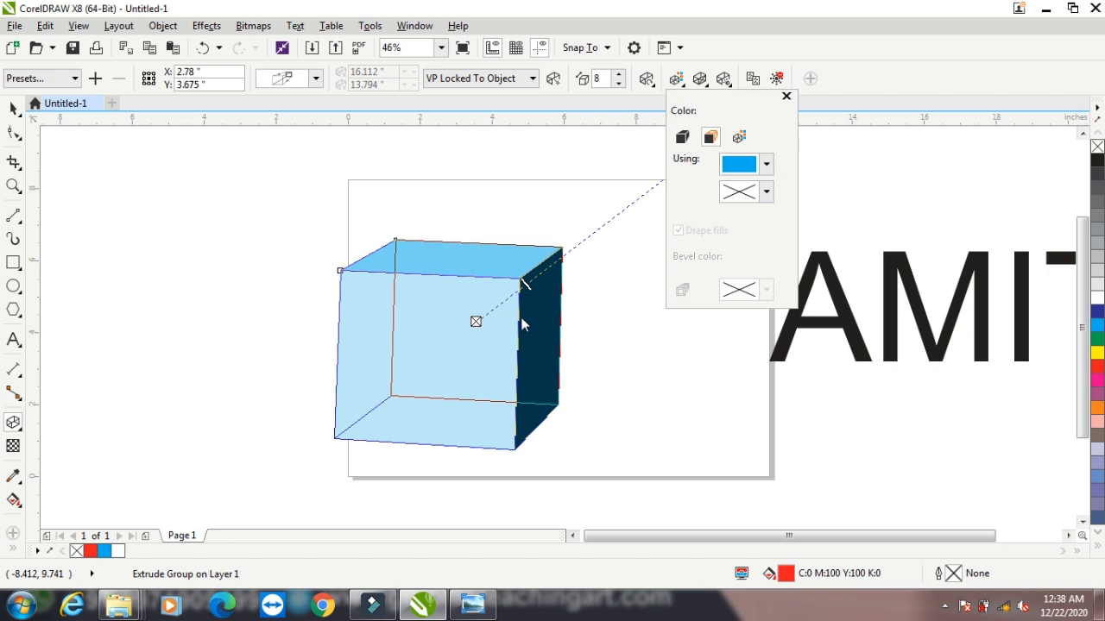
pyautogui.click(739, 138)
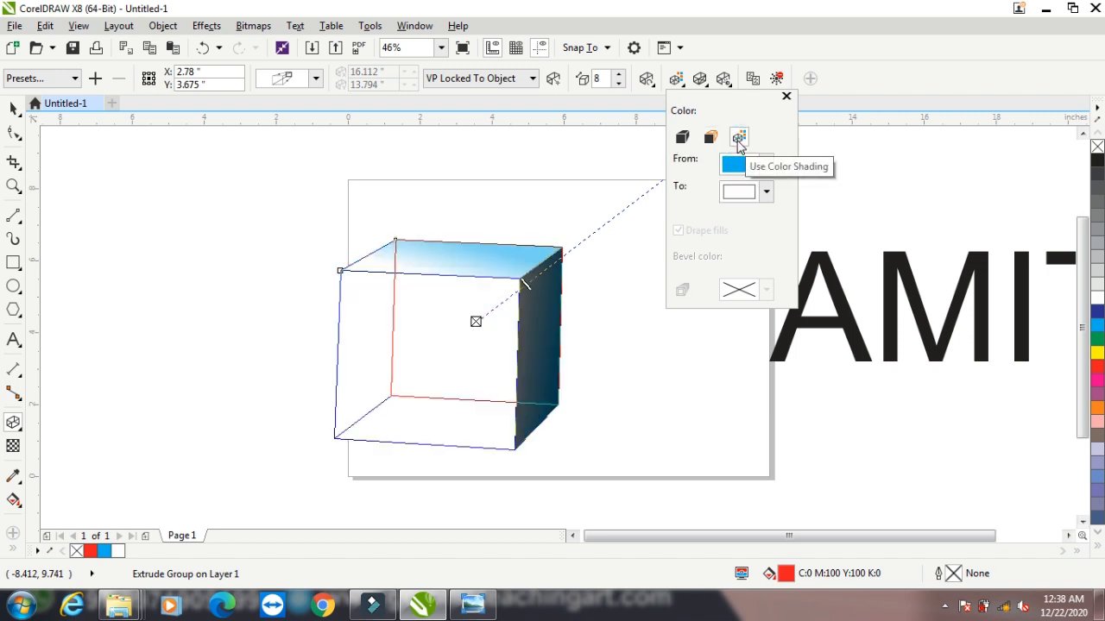
pyautogui.click(766, 192)
pyautogui.click(803, 284)
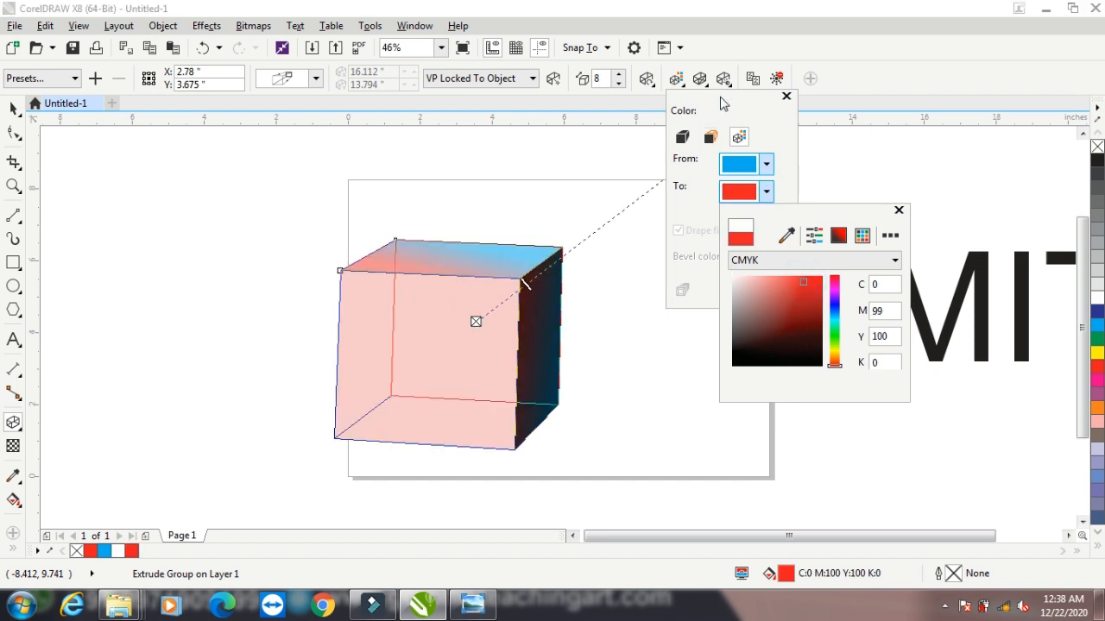
# Turn on the bevel for the extruded rectangle
pyautogui.click(700, 78)
pyautogui.click(700, 78)
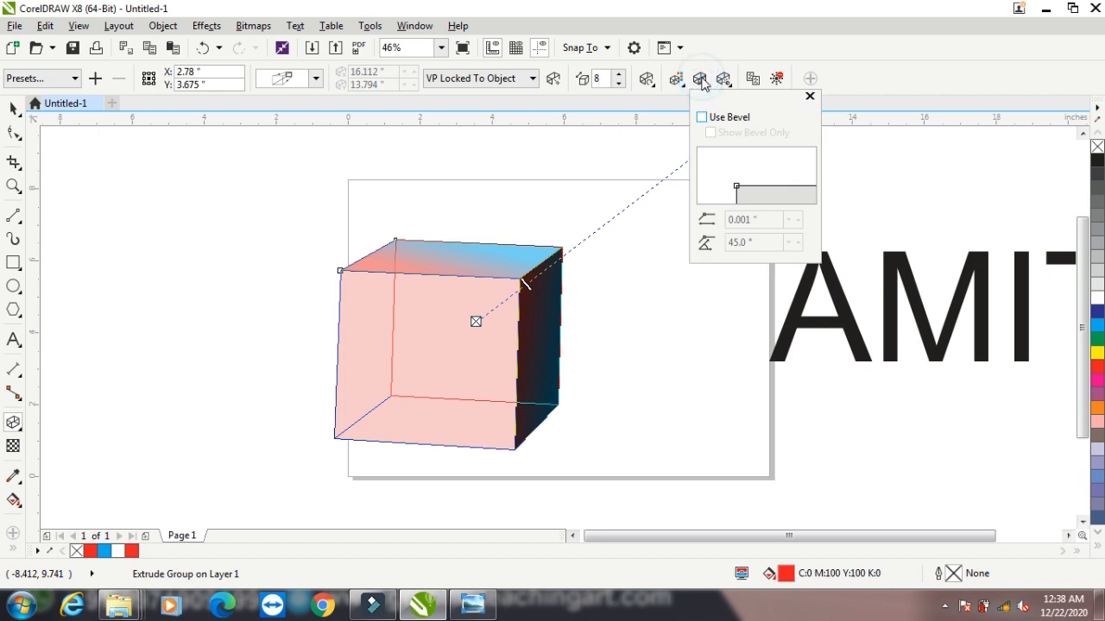
pyautogui.click(700, 119)
pyautogui.click(452, 248)
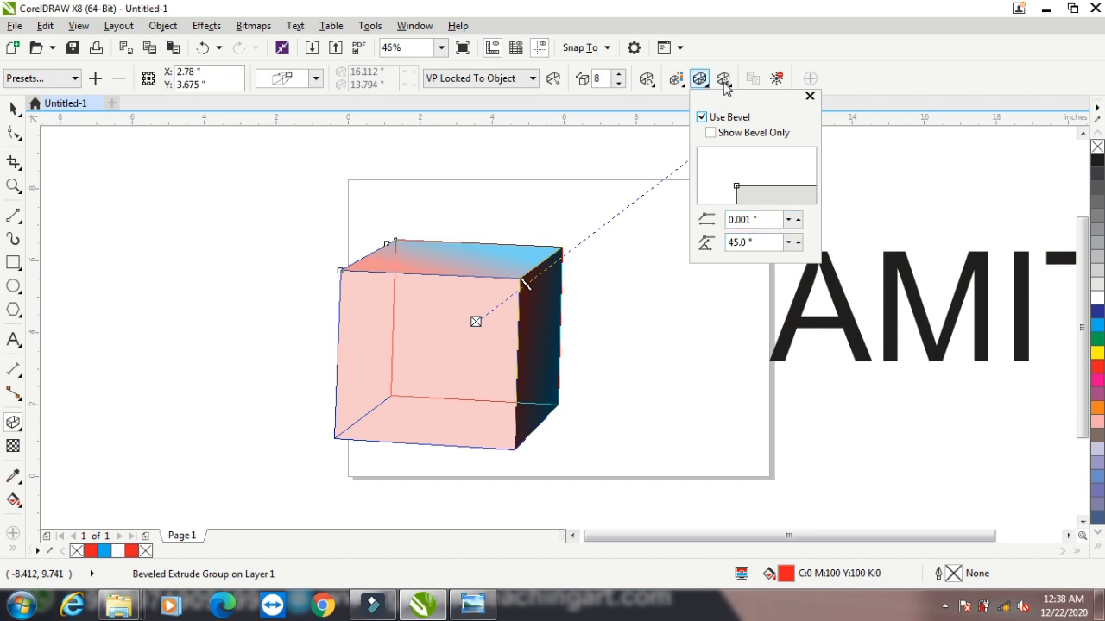
# Switch the extrusion lighting from light 2 to light 1 and lower light 1's intensity to 80
pyautogui.click(725, 87)
pyautogui.click(725, 87)
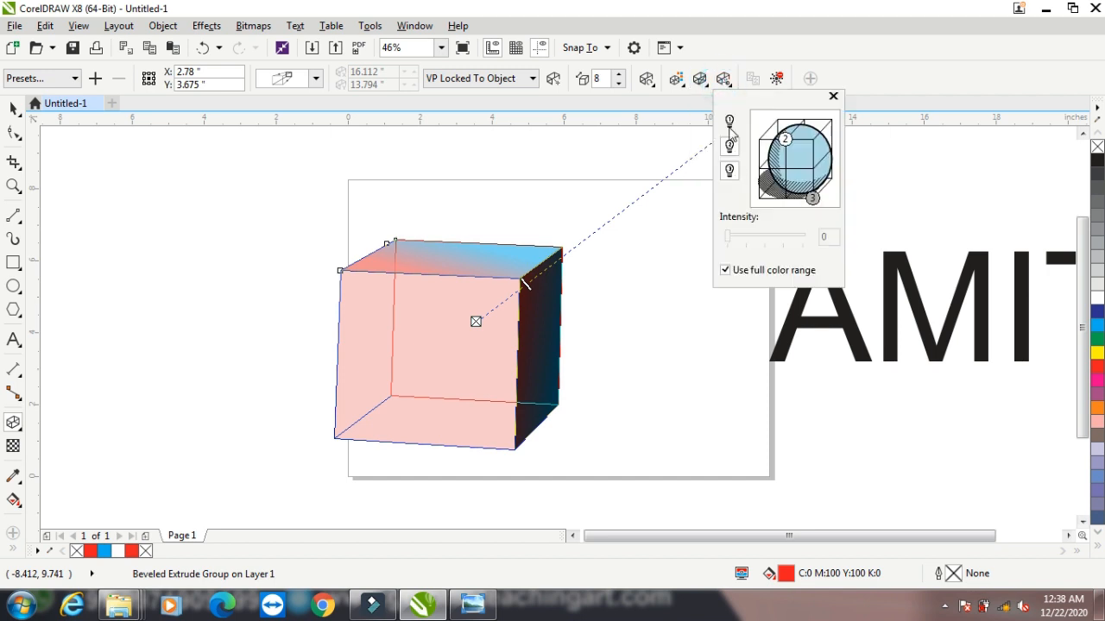
pyautogui.click(729, 123)
pyautogui.click(729, 145)
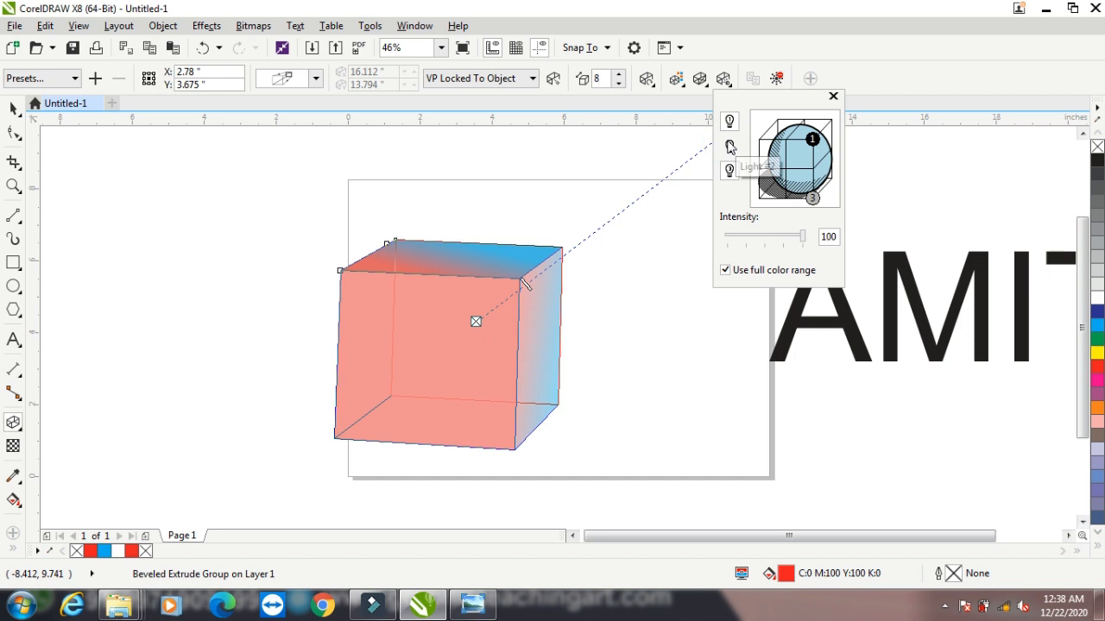
pyautogui.click(767, 236)
pyautogui.click(755, 239)
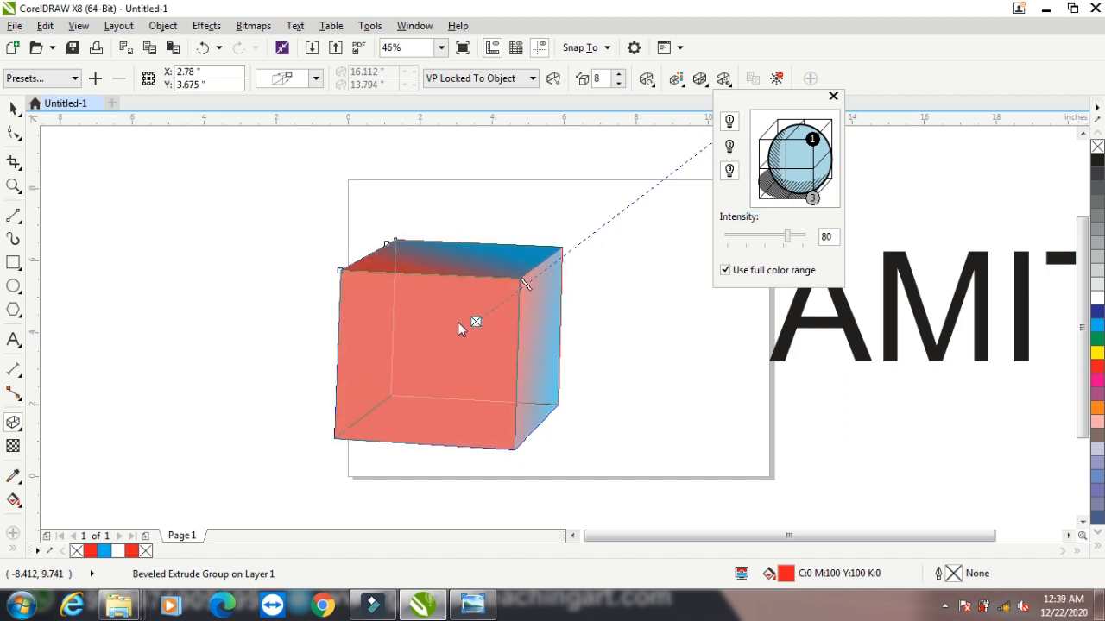
# Clear the extrusion from the beveled rectangle and delete the rectangle
pyautogui.click(14, 111)
pyautogui.click(776, 78)
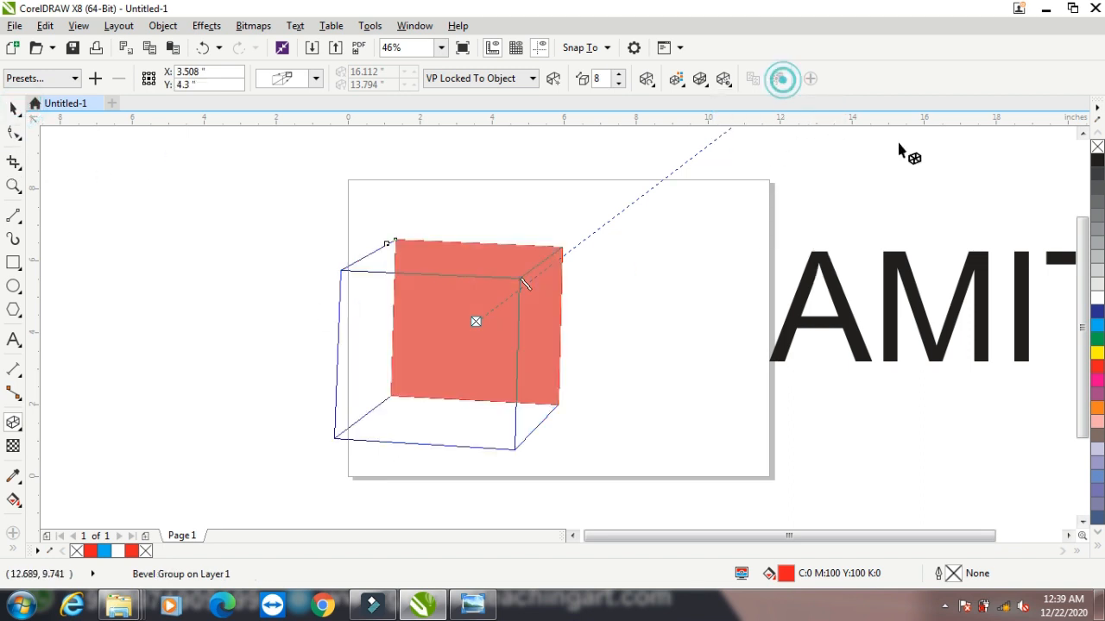
pyautogui.click(13, 109)
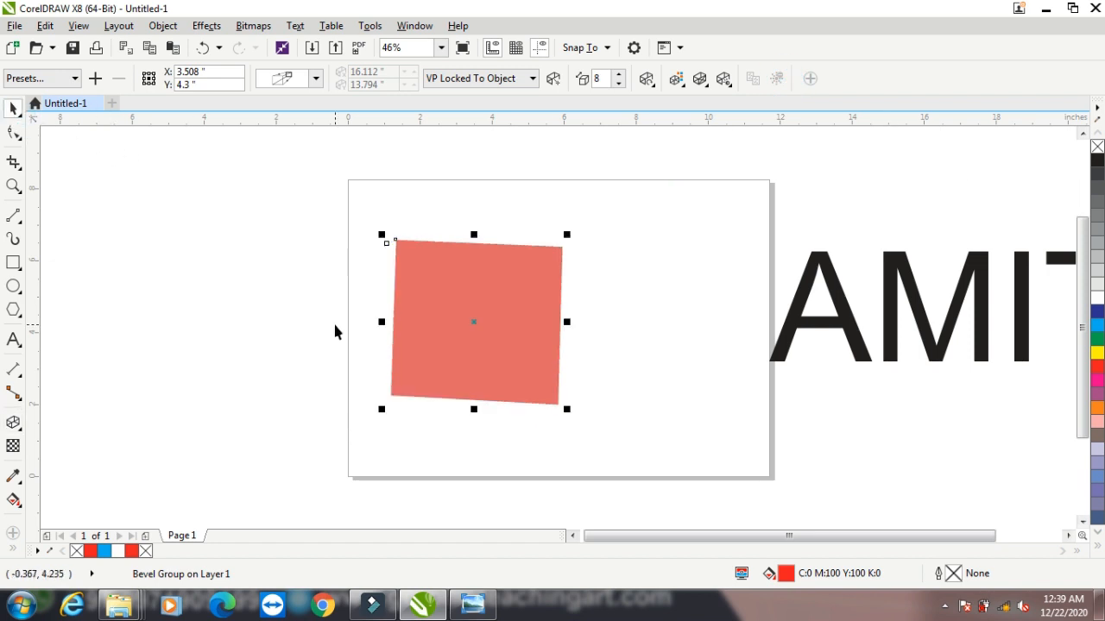
pyautogui.press('Delete')
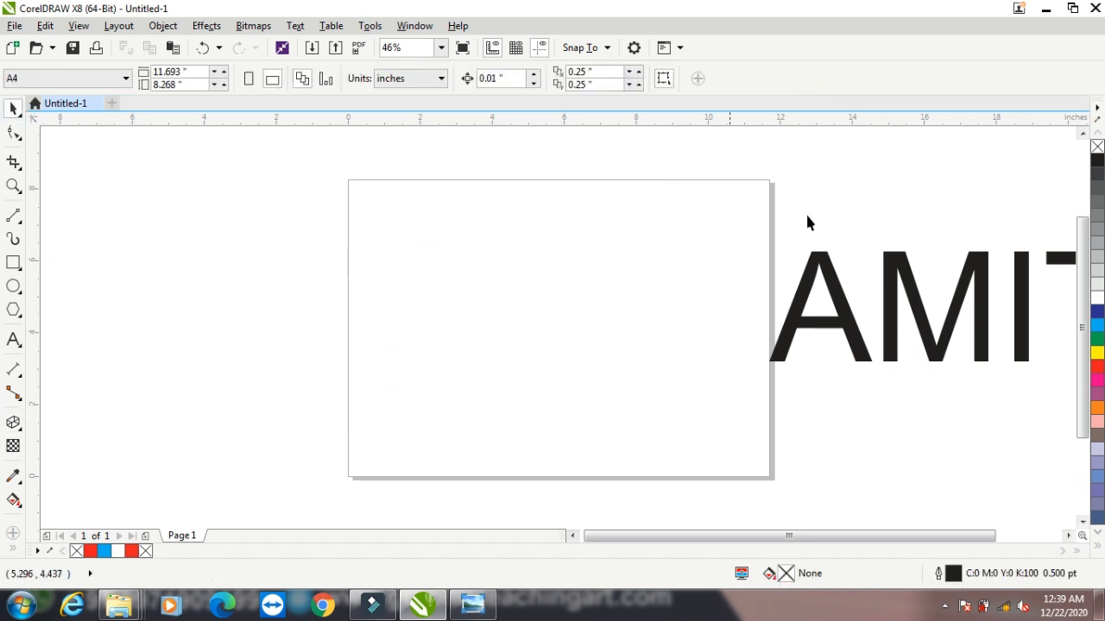
# Move the artistic text back to the middle of the page and fill it with cyan
pyautogui.moveTo(841, 335); pyautogui.dragTo(537, 339)
pyautogui.moveTo(426, 333); pyautogui.dragTo(451, 347)
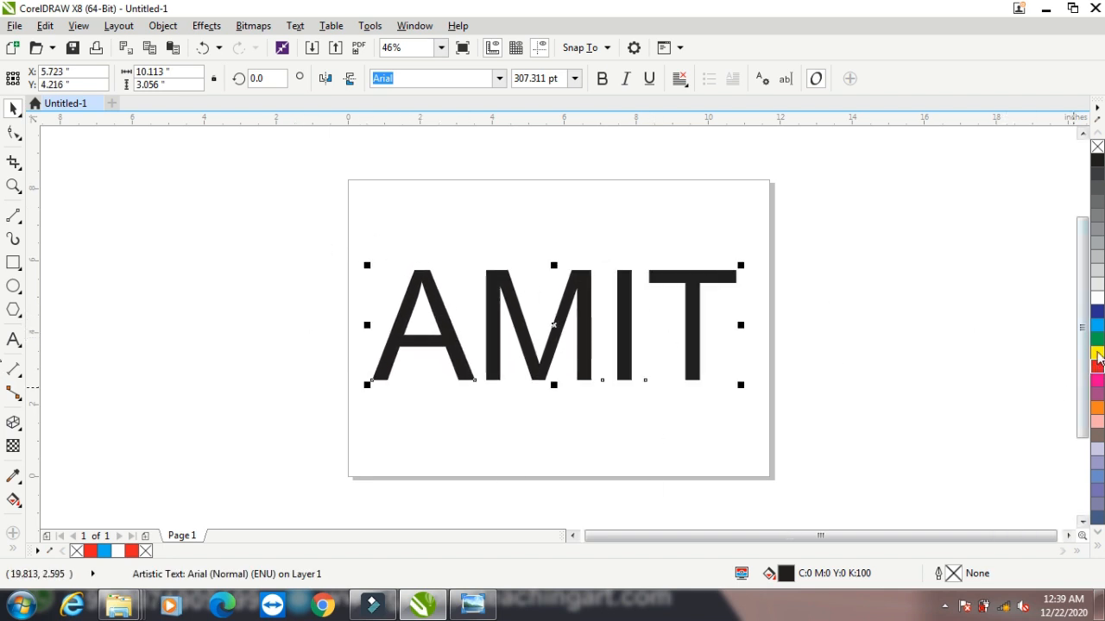
pyautogui.click(1096, 324)
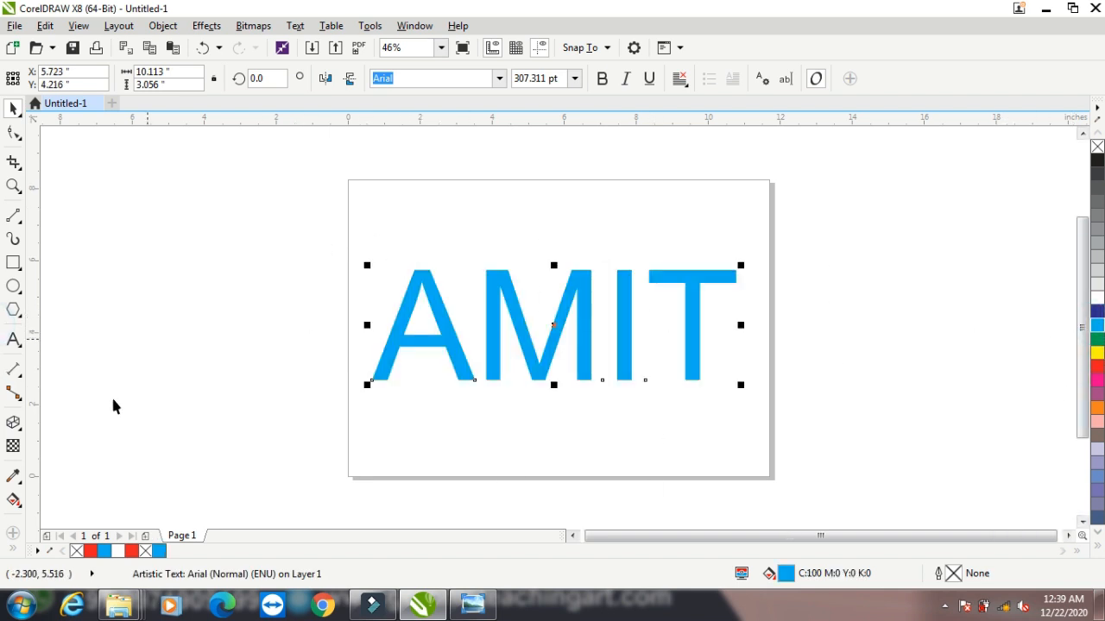
# Extrude the text toward a point just above it and give the extrusion a solid dark blue color (C100 M66 Y41 K27)
pyautogui.click(13, 423)
pyautogui.moveTo(456, 347); pyautogui.dragTo(570, 239)
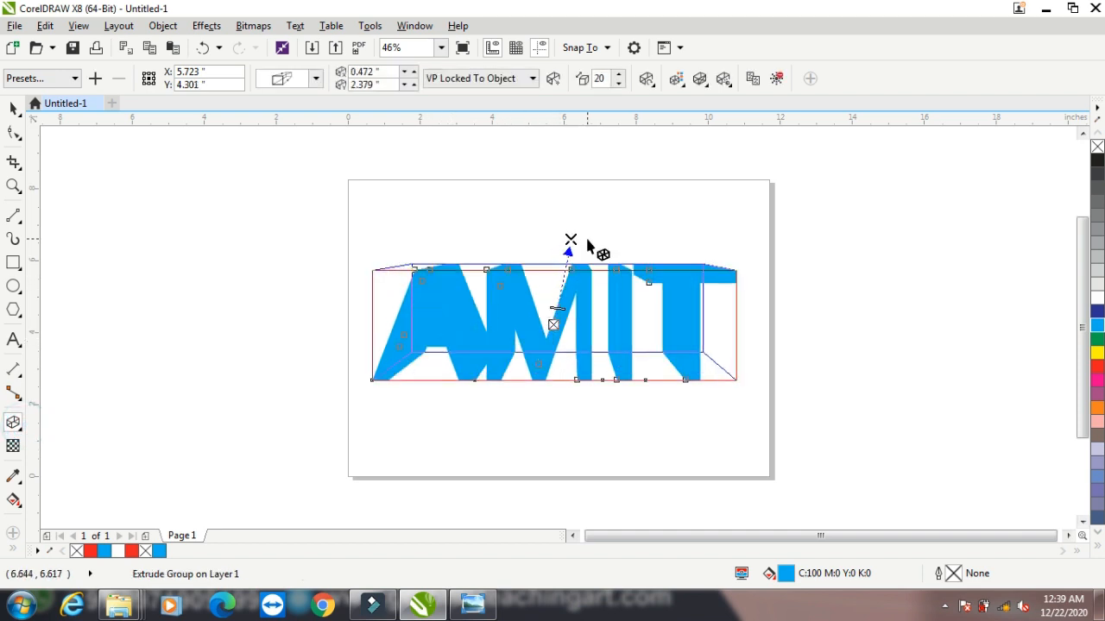
pyautogui.click(676, 78)
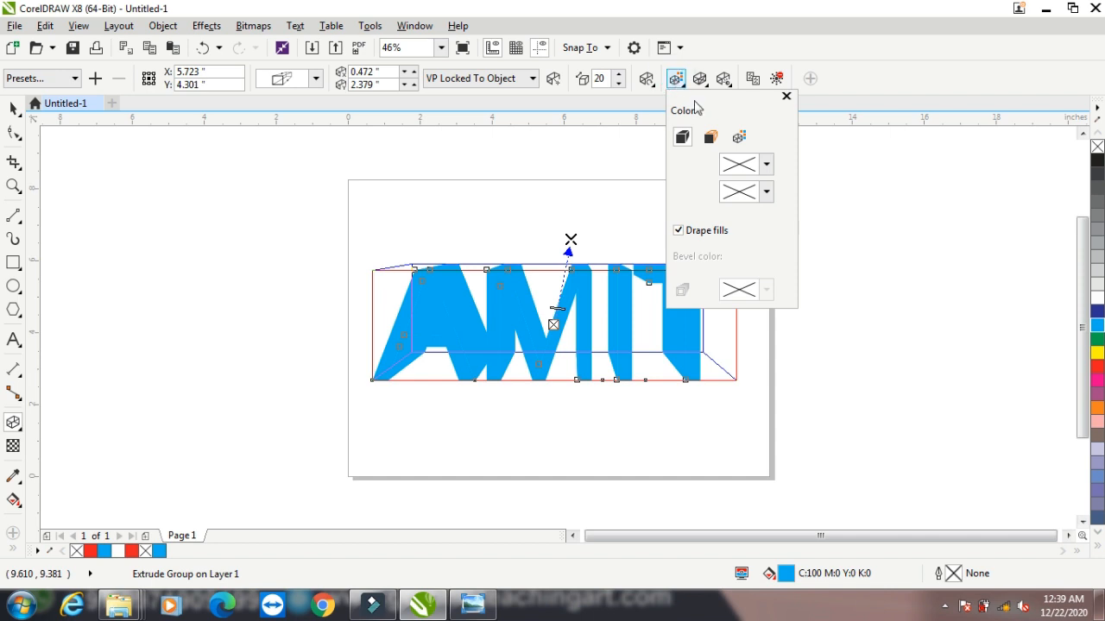
pyautogui.click(710, 136)
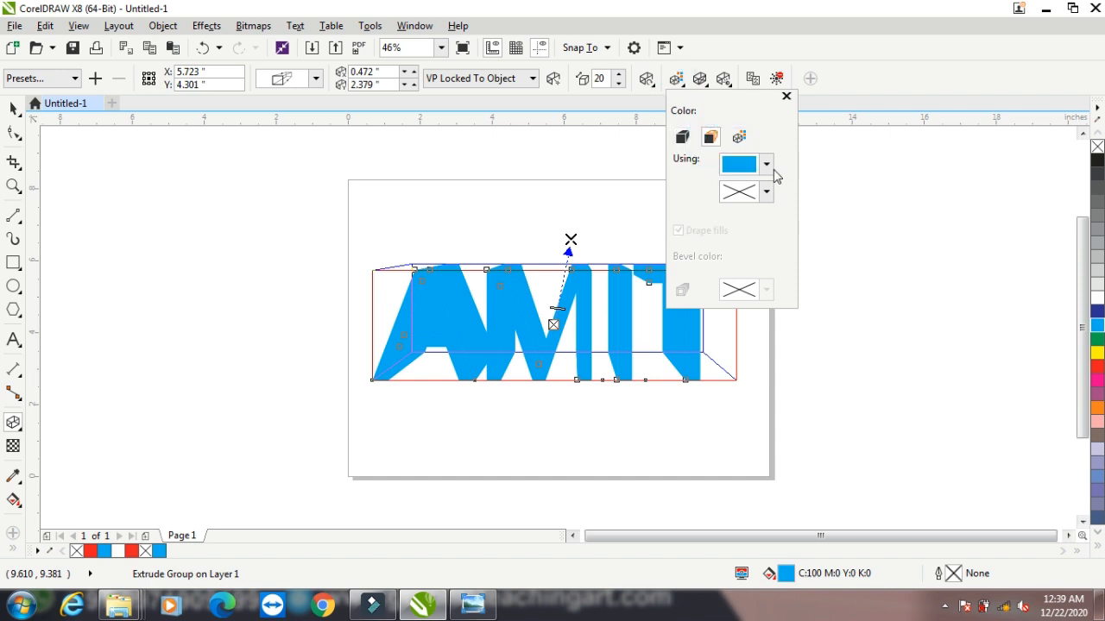
pyautogui.click(766, 164)
pyautogui.click(812, 302)
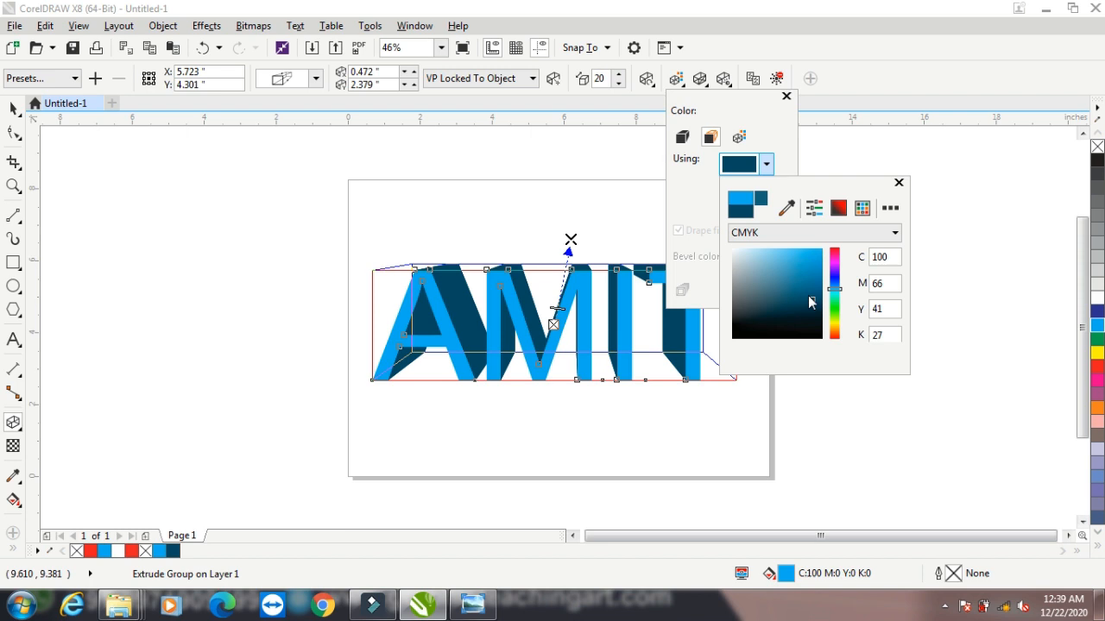
# Move the extrusion's vanishing point to almost directly above the text's centre, about 0.02 by 2.67 inches away
pyautogui.click(567, 249)
pyautogui.click(568, 240)
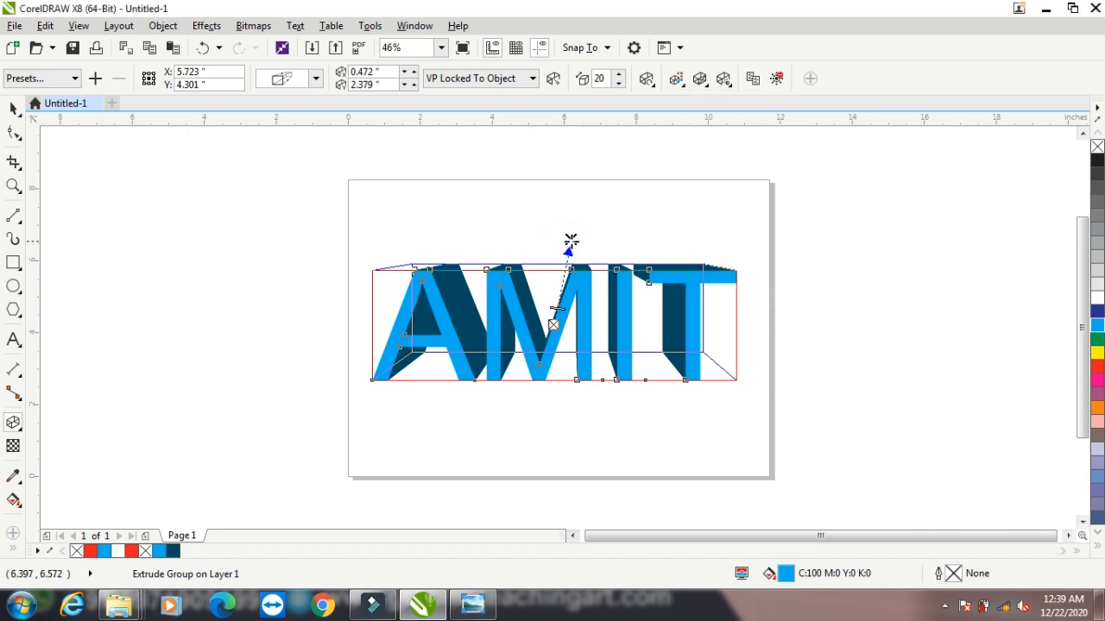
pyautogui.moveTo(571, 240)
pyautogui.mouseDown()
pyautogui.moveTo(698, 234)
pyautogui.moveTo(554, 231)
pyautogui.mouseUp()
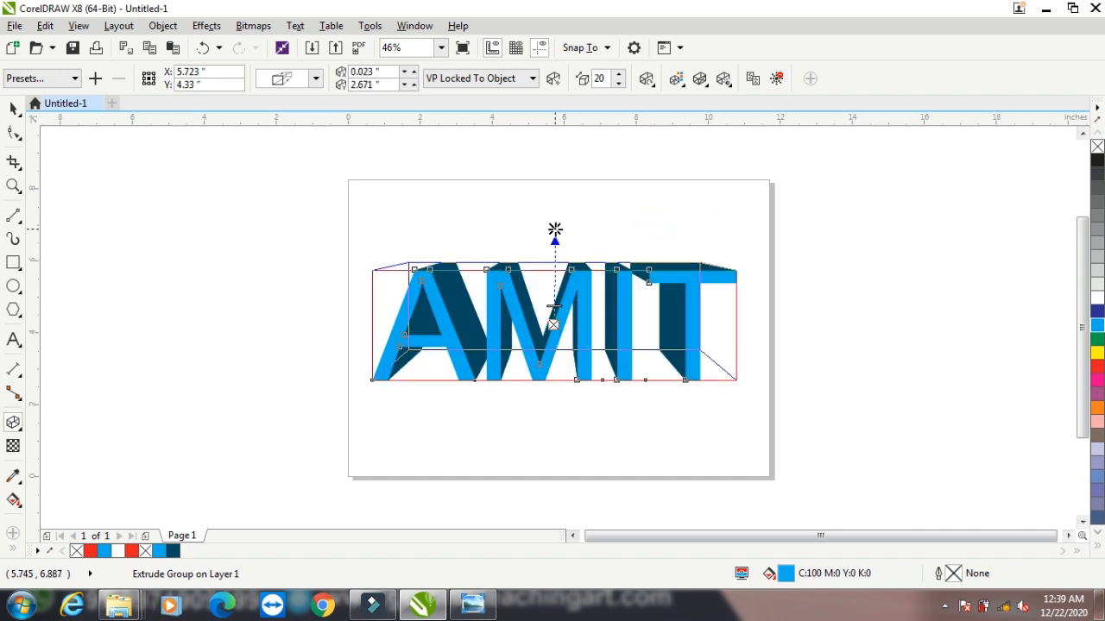
# Switch the text extrusion to color shading from cyan to crimson (C18 M100 Y59 K5)
pyautogui.click(701, 80)
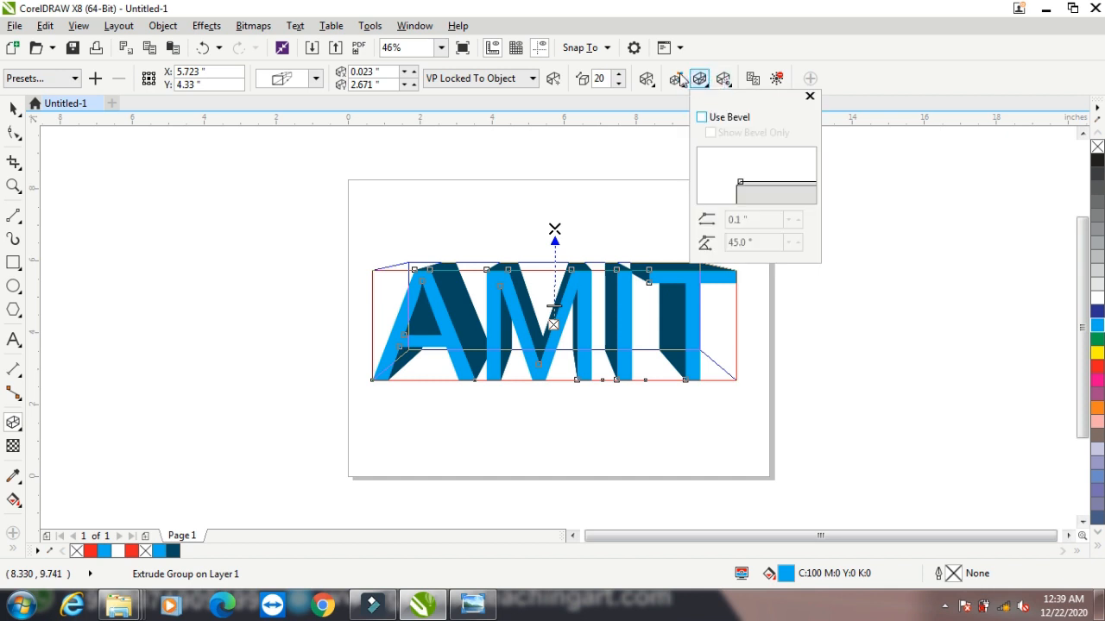
pyautogui.click(679, 78)
pyautogui.click(736, 138)
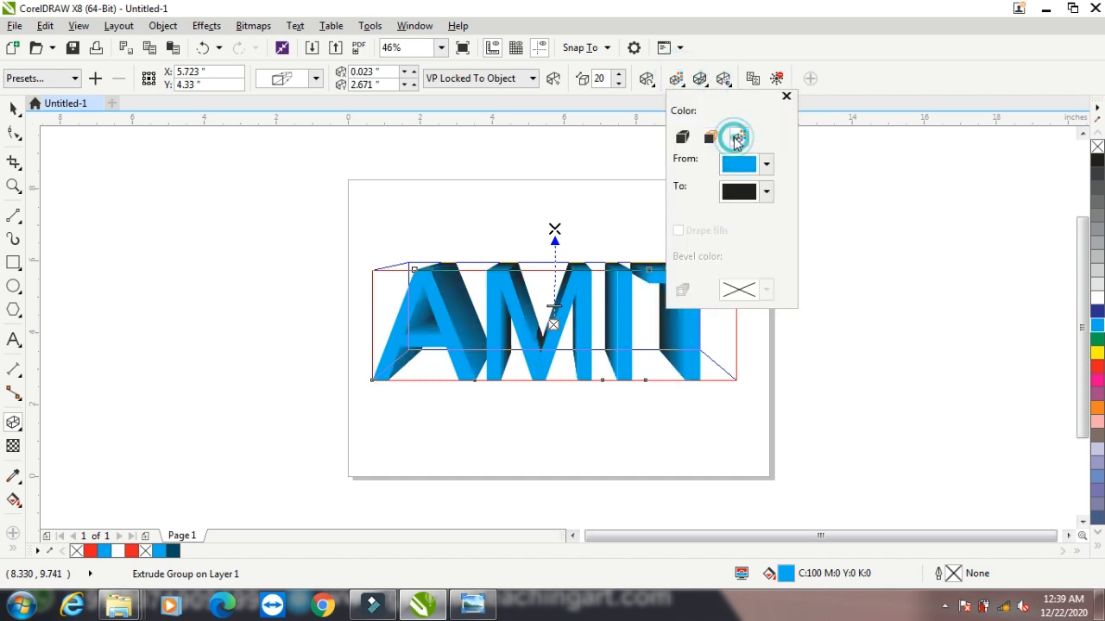
pyautogui.click(766, 193)
pyautogui.moveTo(802, 313); pyautogui.dragTo(809, 302)
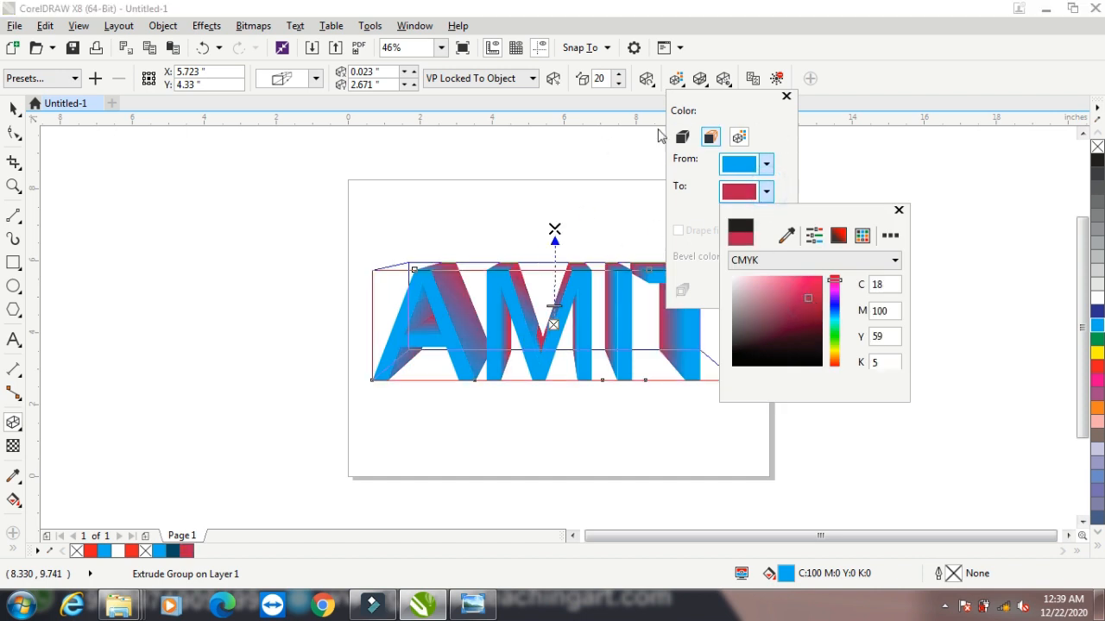
pyautogui.click(680, 142)
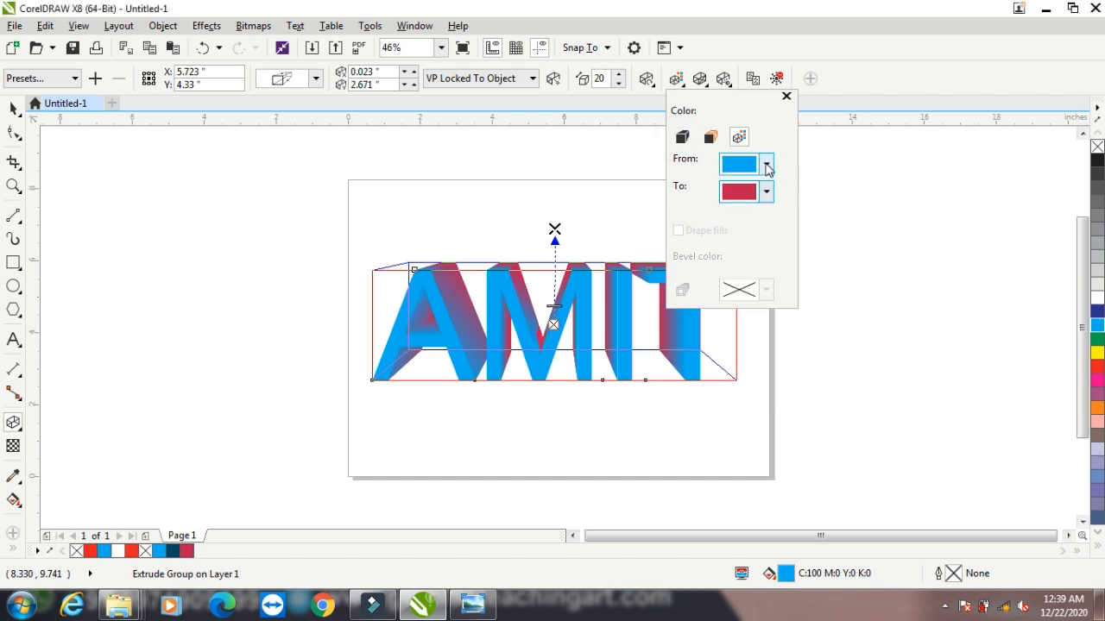
# Set the starting color of the text extrusion's shading to dark red (C21 M100 Y77 K16)
pyautogui.click(767, 165)
pyautogui.moveTo(835, 278); pyautogui.dragTo(834, 253)
pyautogui.click(811, 276)
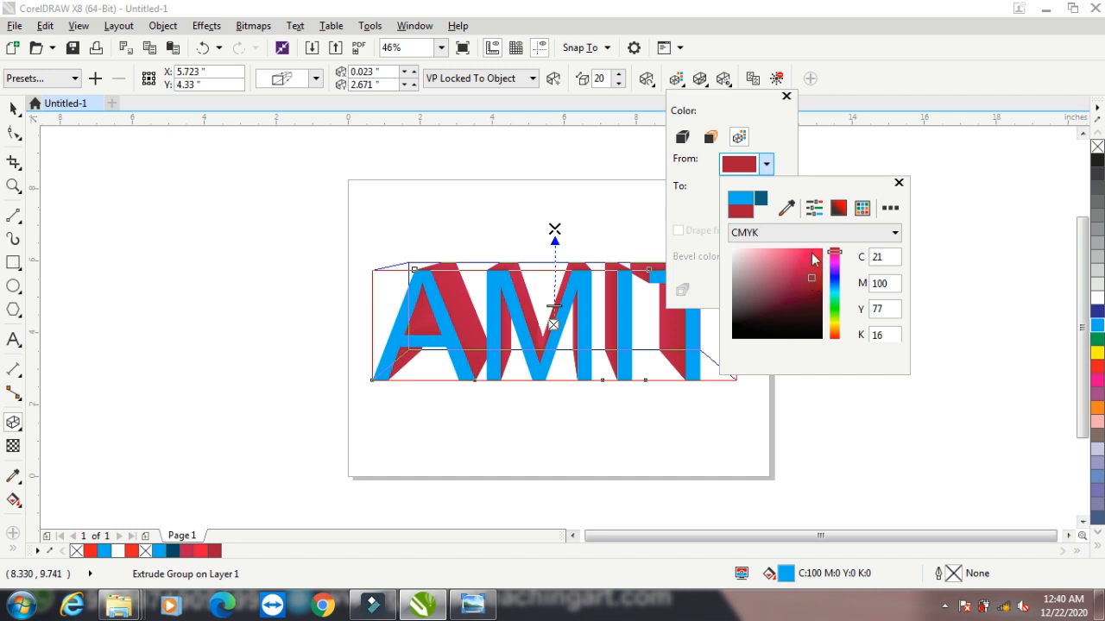
pyautogui.click(898, 93)
pyautogui.click(860, 86)
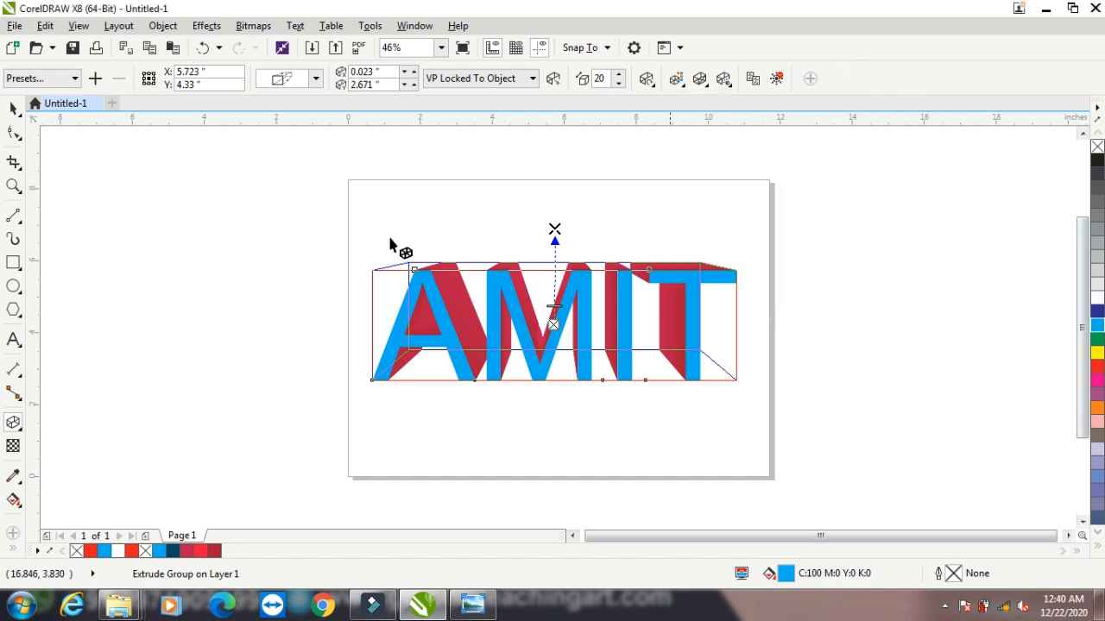
# Recolor the face of the extruded text green, then change it to yellow (C0 M0 Y100 K0)
pyautogui.click(13, 108)
pyautogui.click(212, 286)
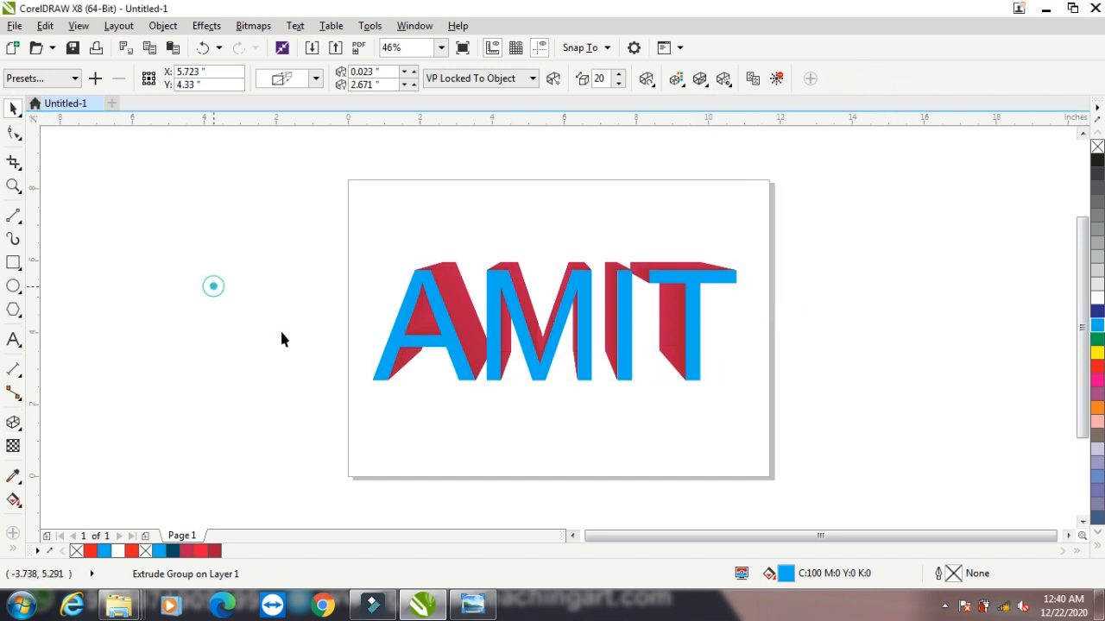
pyautogui.click(424, 302)
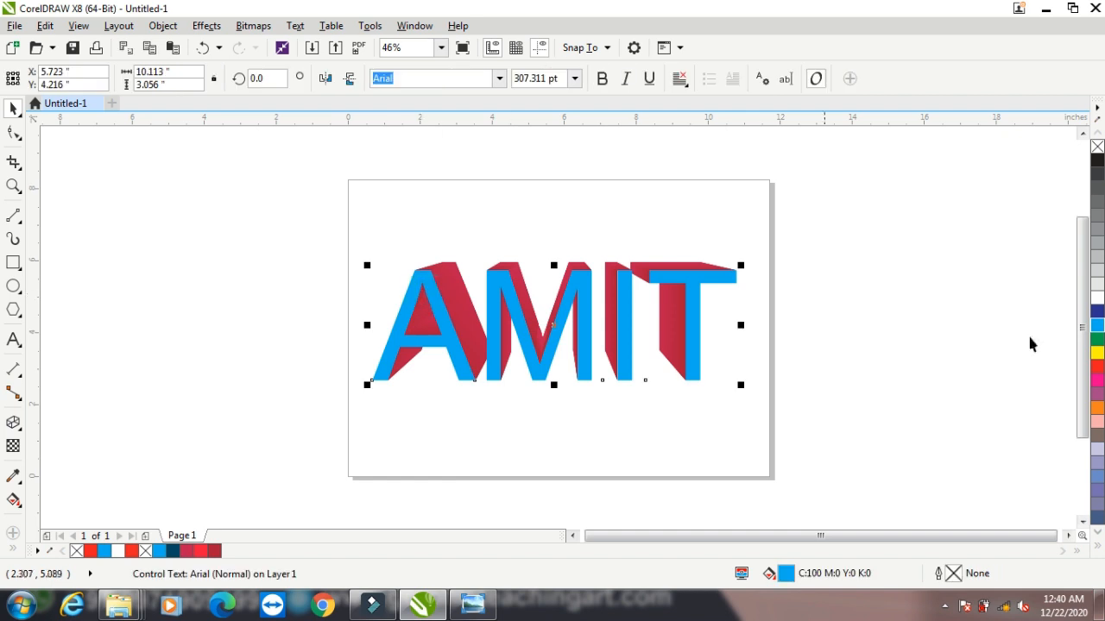
pyautogui.click(1098, 340)
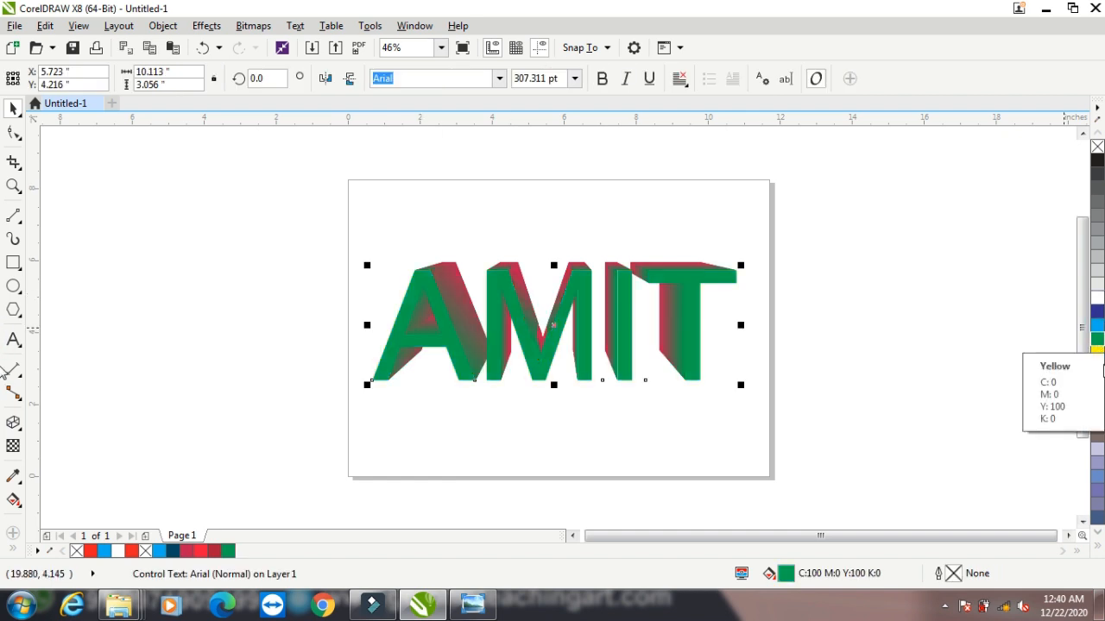
pyautogui.doubleClick(1098, 350)
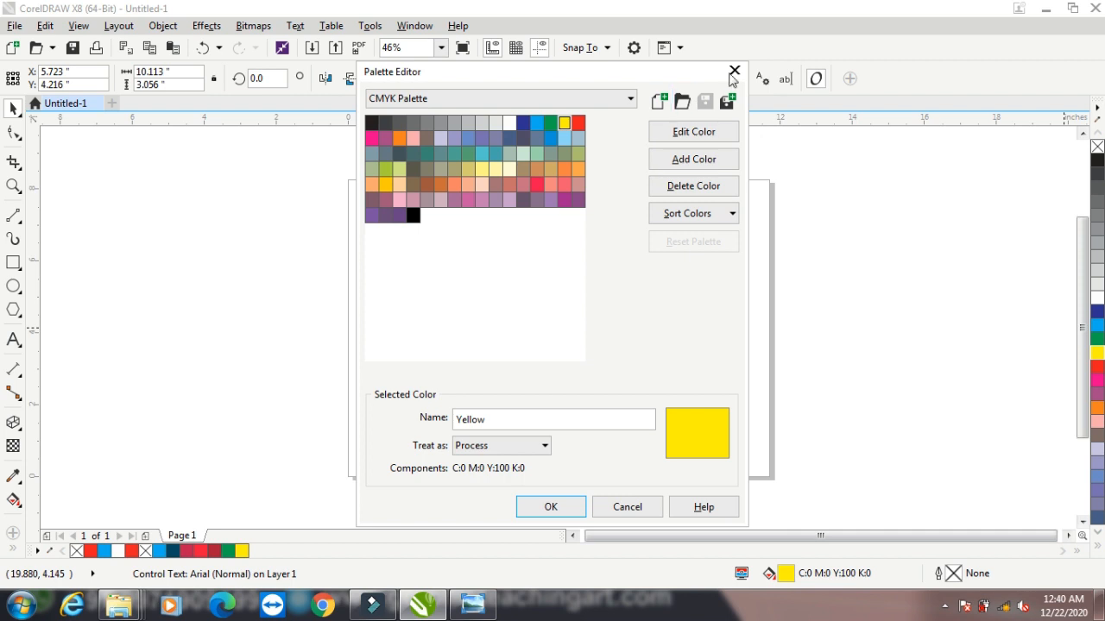
pyautogui.click(734, 72)
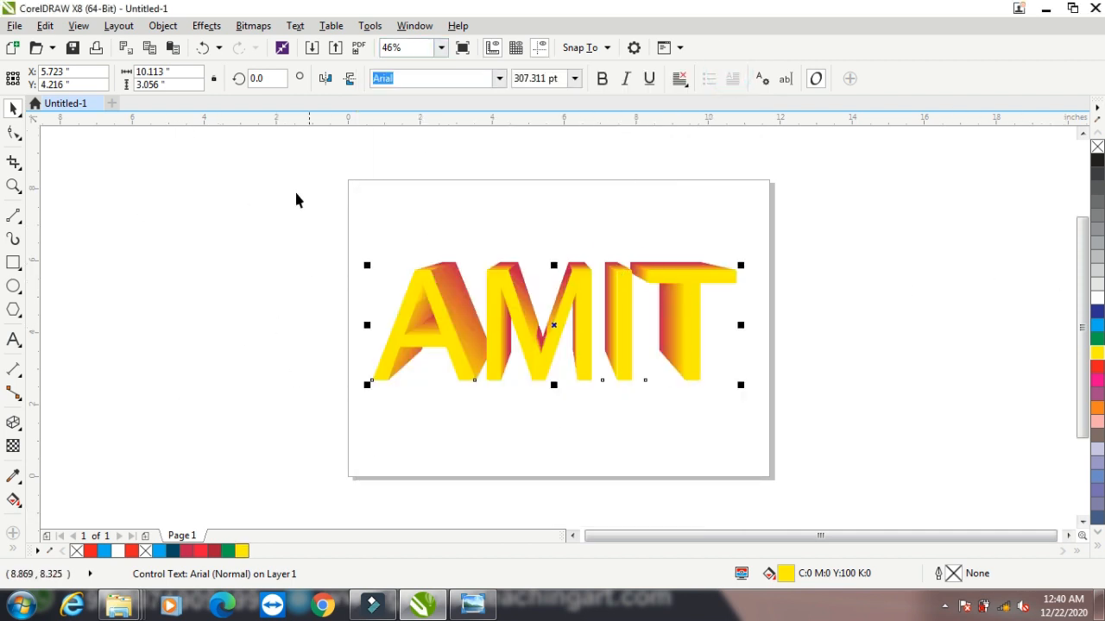
# Delete the extruded text to leave the page empty
pyautogui.click(482, 220)
pyautogui.click(507, 307)
pyautogui.press('Delete')
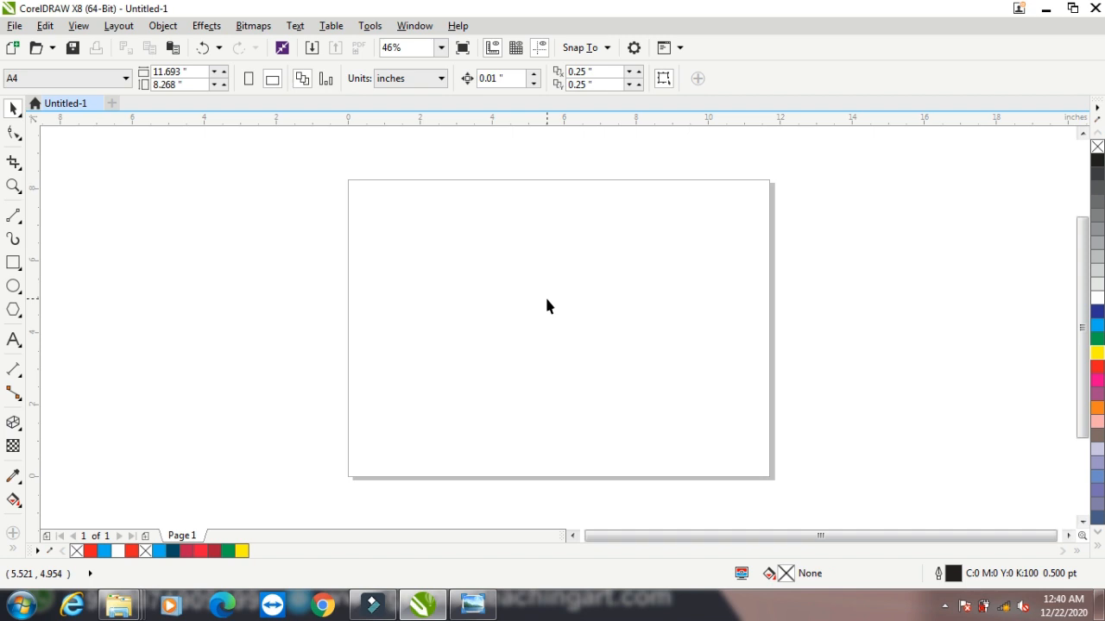
# Draw a circle about 6.36 inches in diameter and center it on the page
pyautogui.click(13, 286)
pyautogui.moveTo(432, 208)
pyautogui.mouseDown()
pyautogui.moveTo(631, 441)
pyautogui.moveTo(672, 447)
pyautogui.mouseUp()
pyautogui.click(12, 108)
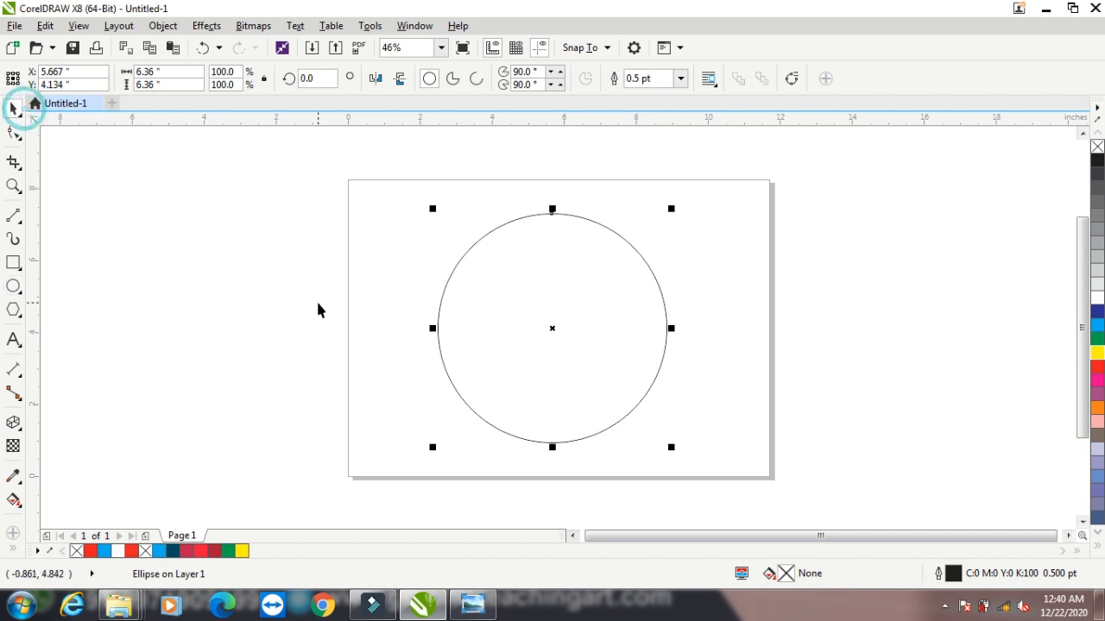
pyautogui.press('p')
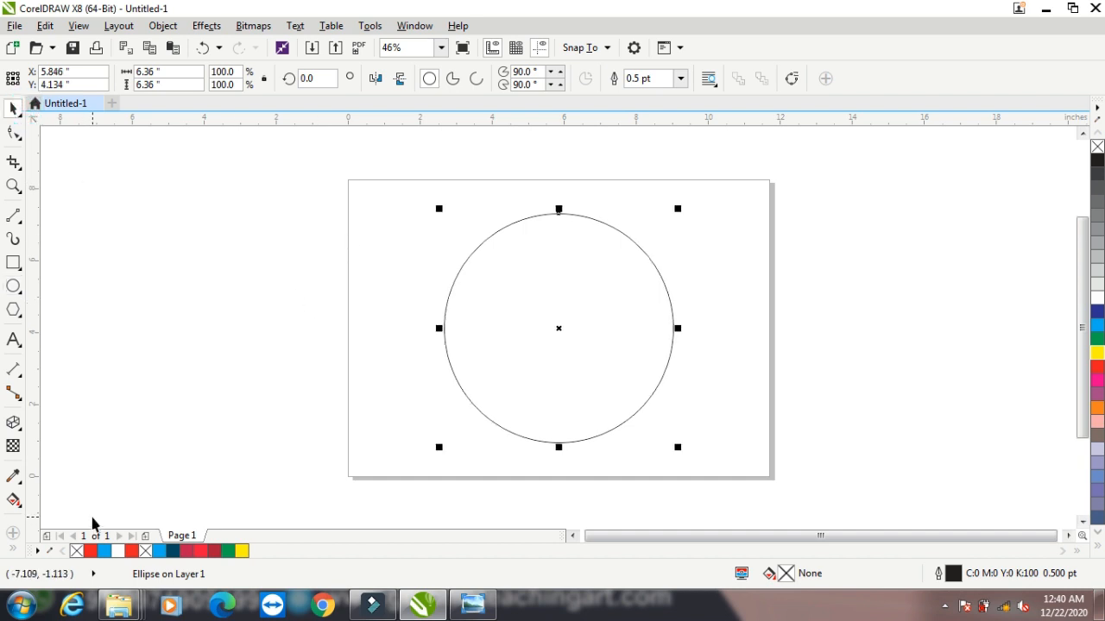
# Start a linear fountain fill for the circle and set its starting color to crimson
pyautogui.press('F11')
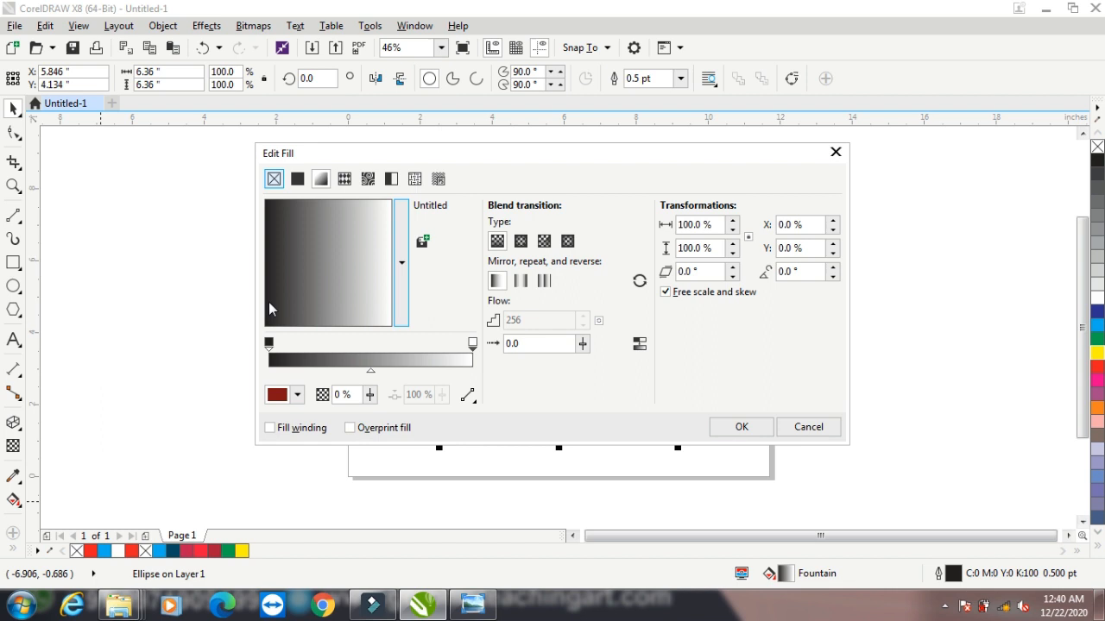
pyautogui.click(269, 343)
pyautogui.click(297, 395)
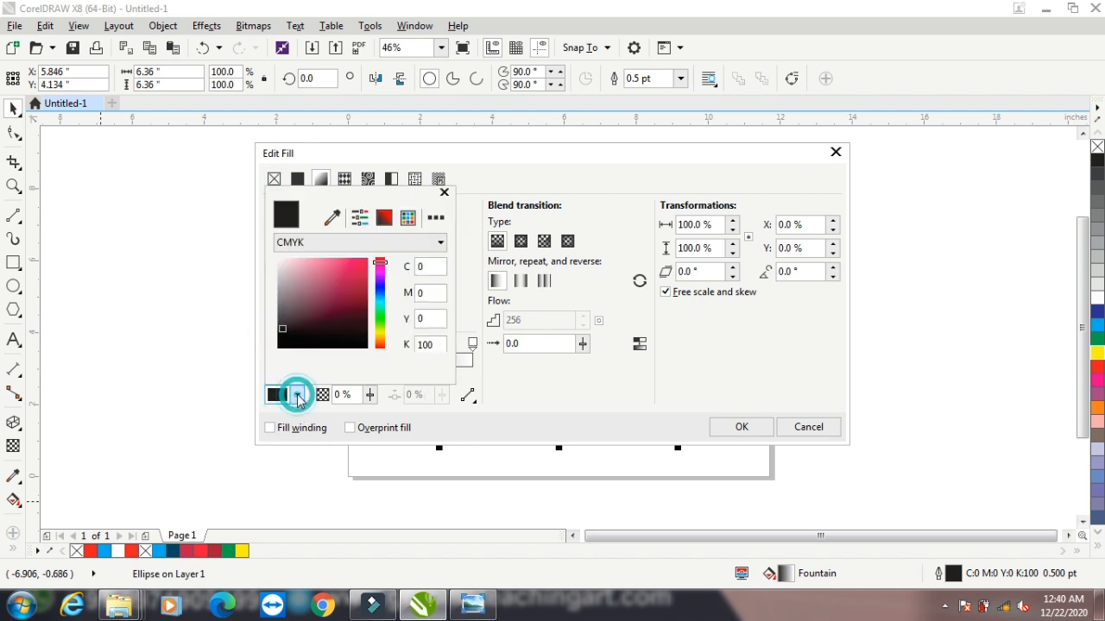
pyautogui.click(346, 295)
pyautogui.click(523, 388)
# Set the fountain fill's end color to dark brownish red and apply the fill to the circle
pyautogui.click(473, 343)
pyautogui.click(296, 396)
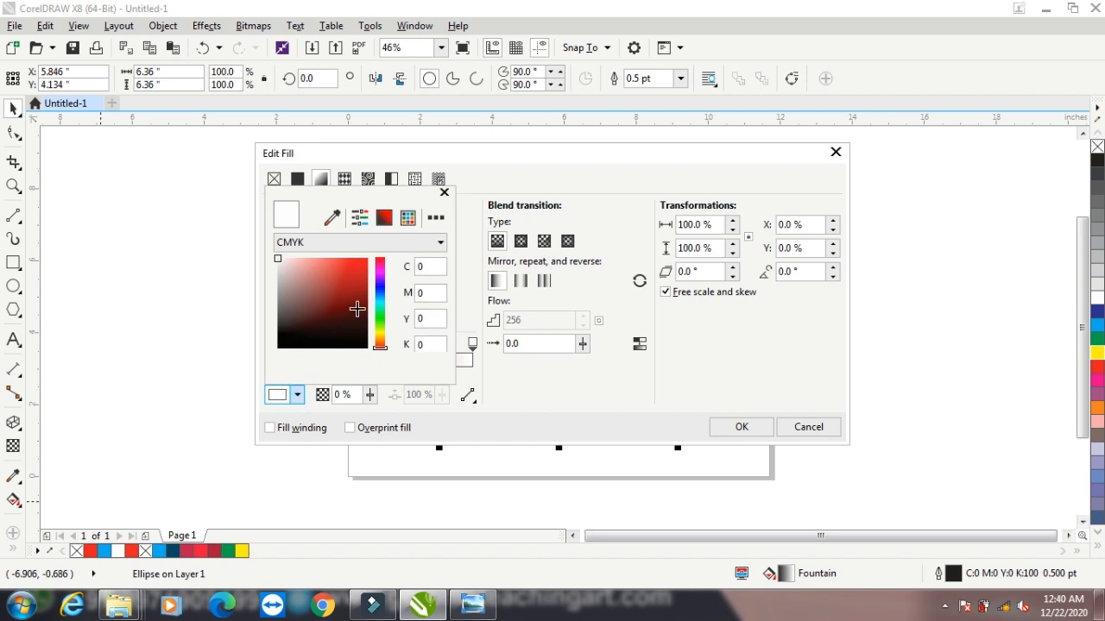
pyautogui.click(357, 309)
pyautogui.click(515, 402)
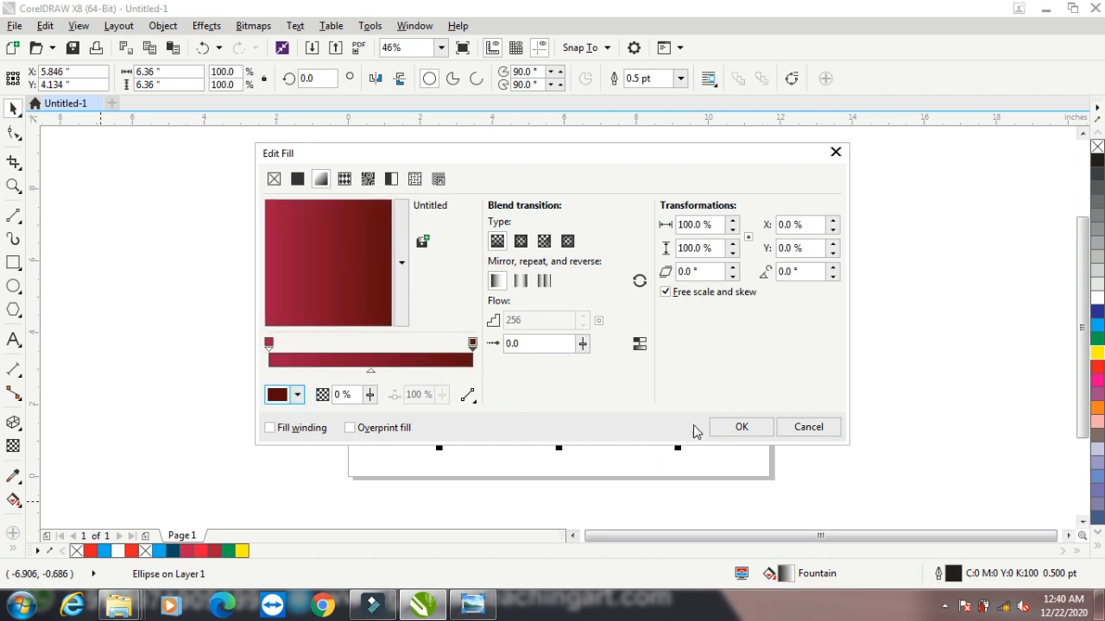
pyautogui.click(740, 427)
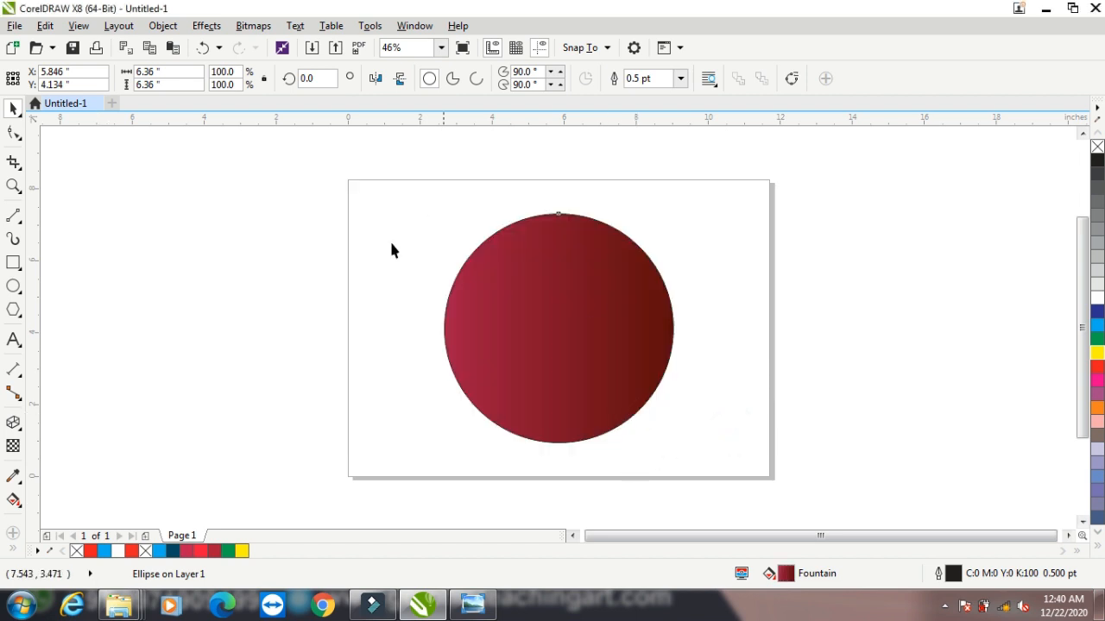
# Add the artistic text "S" in Arial beside the page and enlarge it to about 4.32 by 5.62 inches
pyautogui.click(14, 340)
pyautogui.click(161, 287)
pyautogui.write('S')
pyautogui.press('Escape')
pyautogui.click(10, 108)
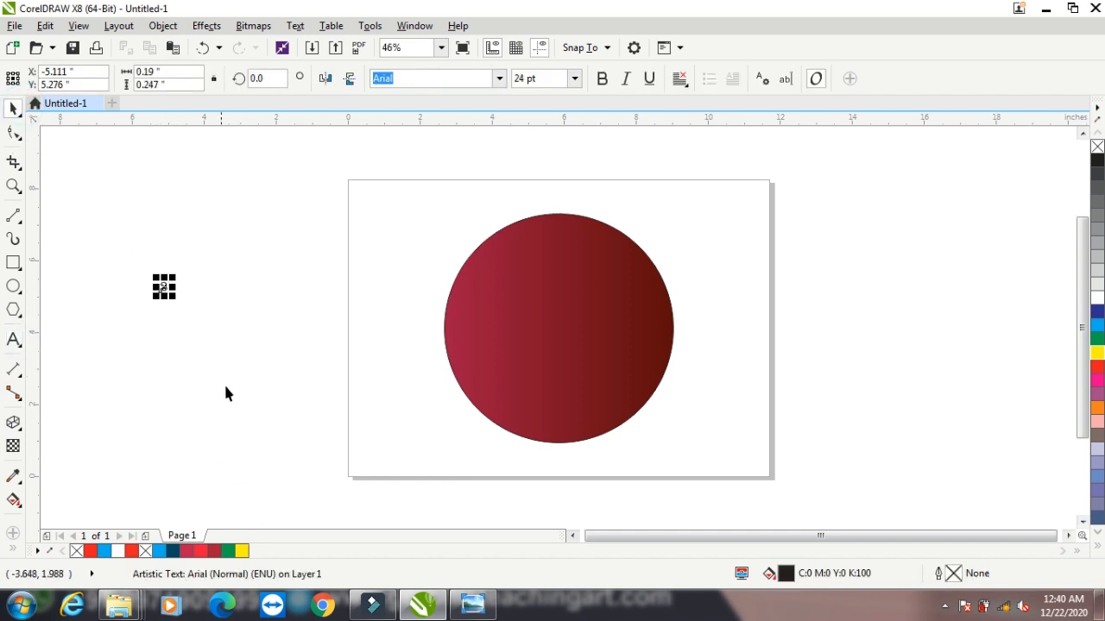
pyautogui.moveTo(173, 297); pyautogui.dragTo(247, 414)
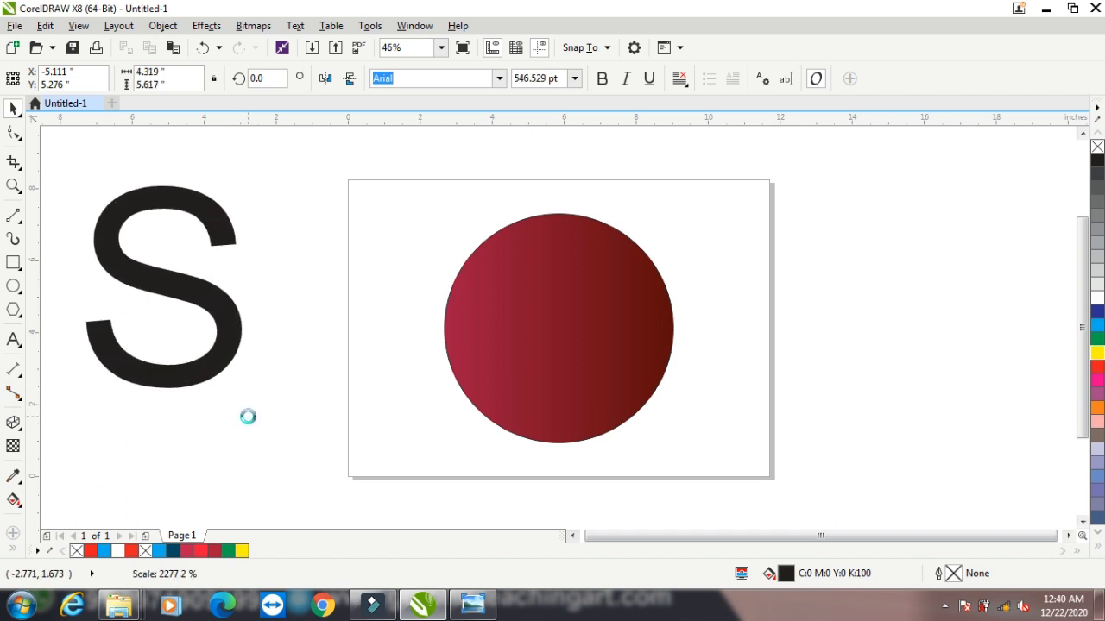
# Center the letter S on the circle and enlarge it to about 5.13 by 6.67 inches, slightly beyond the circle's edge
pyautogui.keyDown('shift'); pyautogui.click(496, 306); pyautogui.keyUp('shift')
pyautogui.press('e')
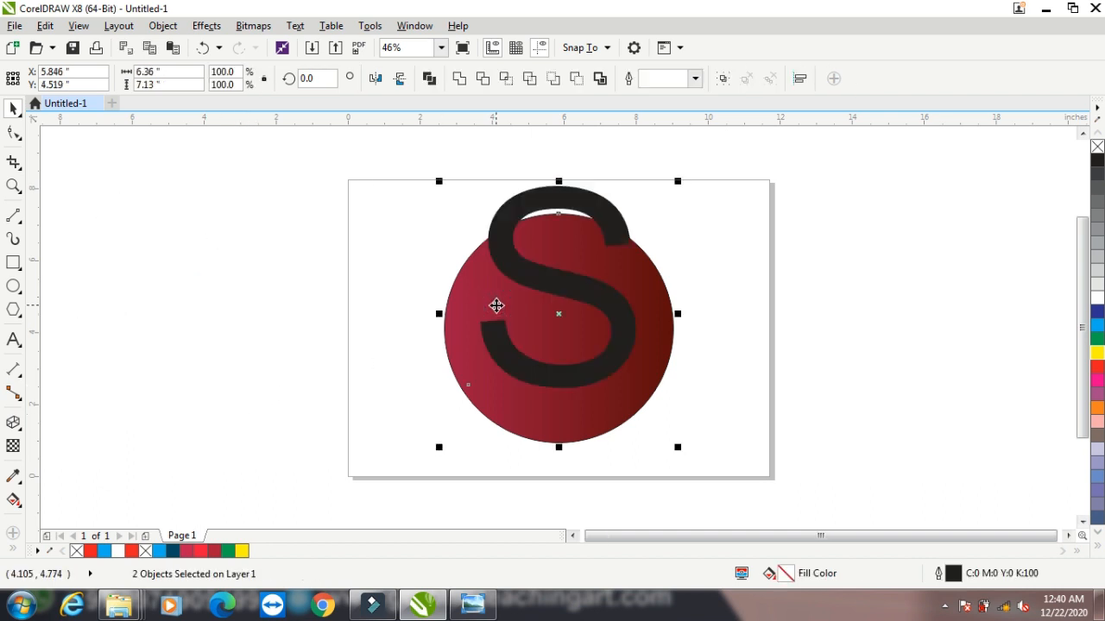
pyautogui.press('c')
pyautogui.click(368, 334)
pyautogui.click(529, 314)
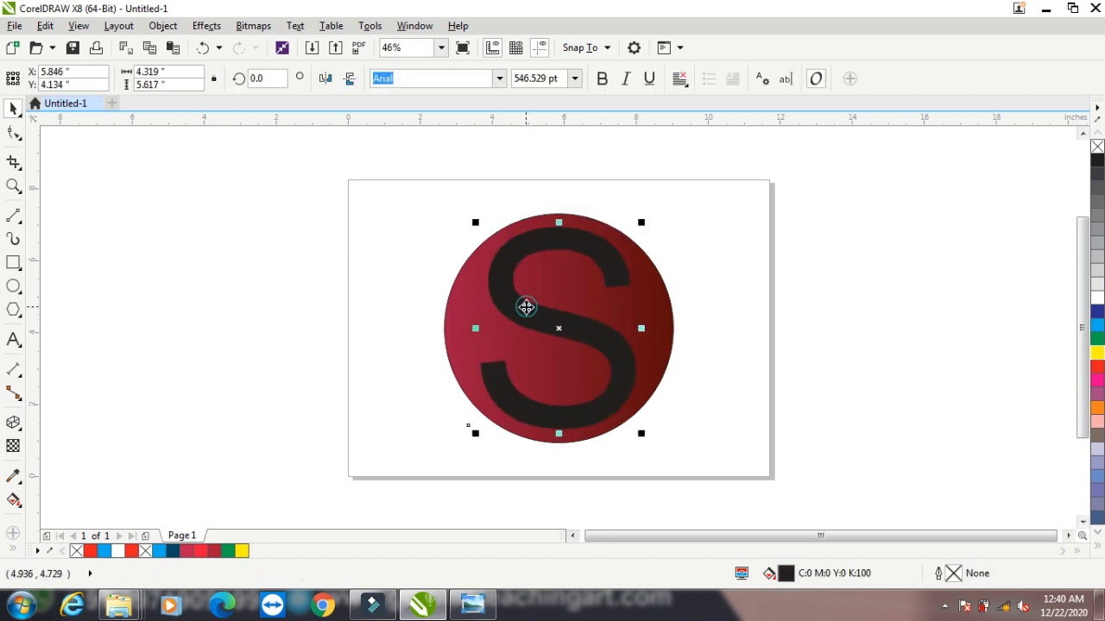
pyautogui.moveTo(640, 433); pyautogui.dragTo(656, 452)
# Trim the circle with the letter S and move the letter away beyond the page's right edge
pyautogui.moveTo(371, 177); pyautogui.dragTo(692, 466)
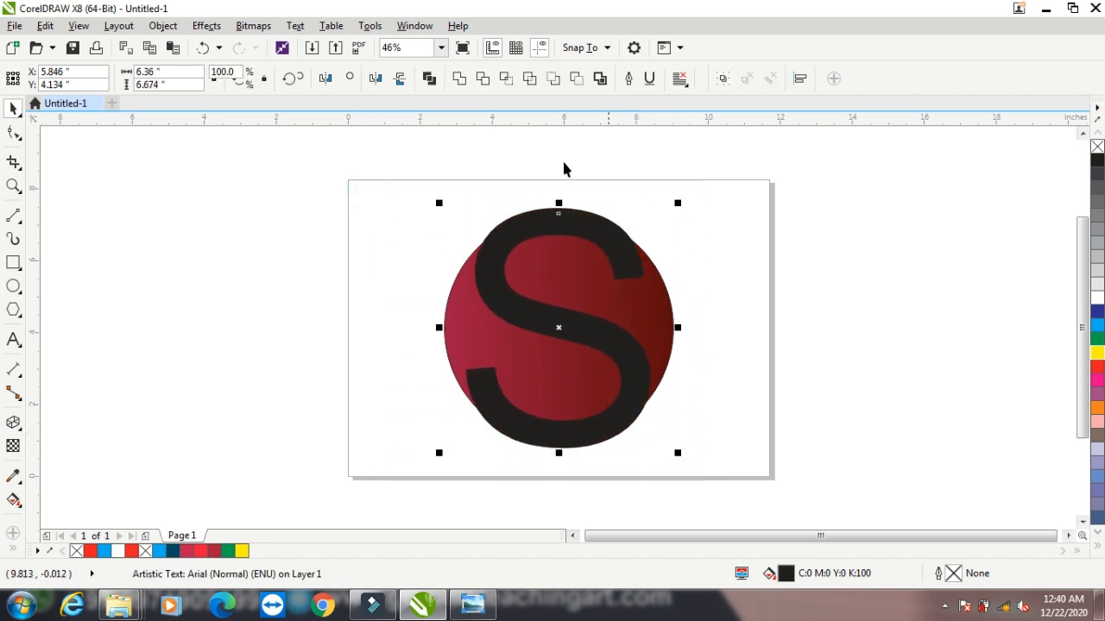
pyautogui.click(483, 79)
pyautogui.click(389, 213)
pyautogui.moveTo(529, 233); pyautogui.dragTo(803, 201)
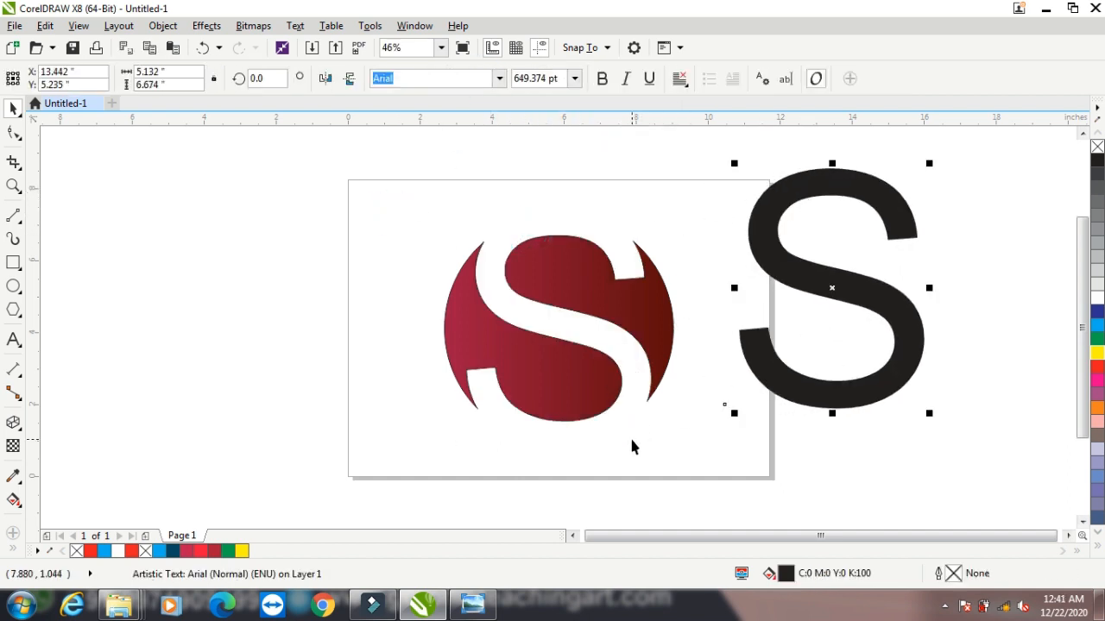
# Break the trimmed circle apart into separate pieces
pyautogui.click(608, 319)
pyautogui.click(430, 79)
pyautogui.click(383, 237)
# Extrude the circle's lower-left piece toward the upper right and its upper-right piece toward the lower left, into the S-shaped gap
pyautogui.click(526, 364)
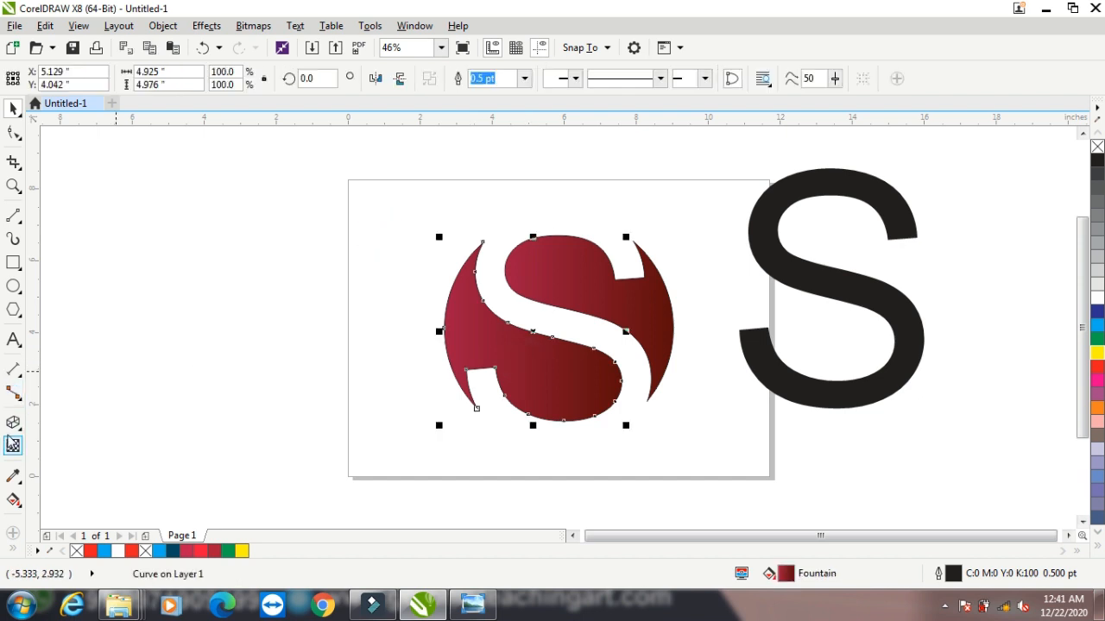
pyautogui.click(13, 422)
pyautogui.moveTo(500, 360); pyautogui.dragTo(554, 338)
pyautogui.click(630, 298)
pyautogui.click(14, 108)
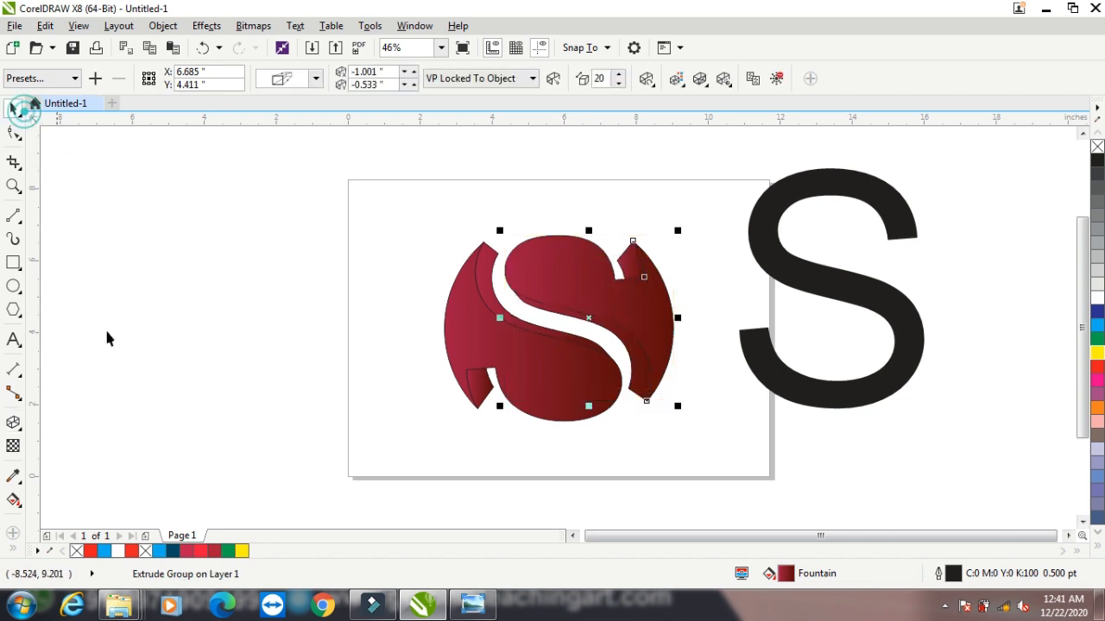
pyautogui.click(156, 384)
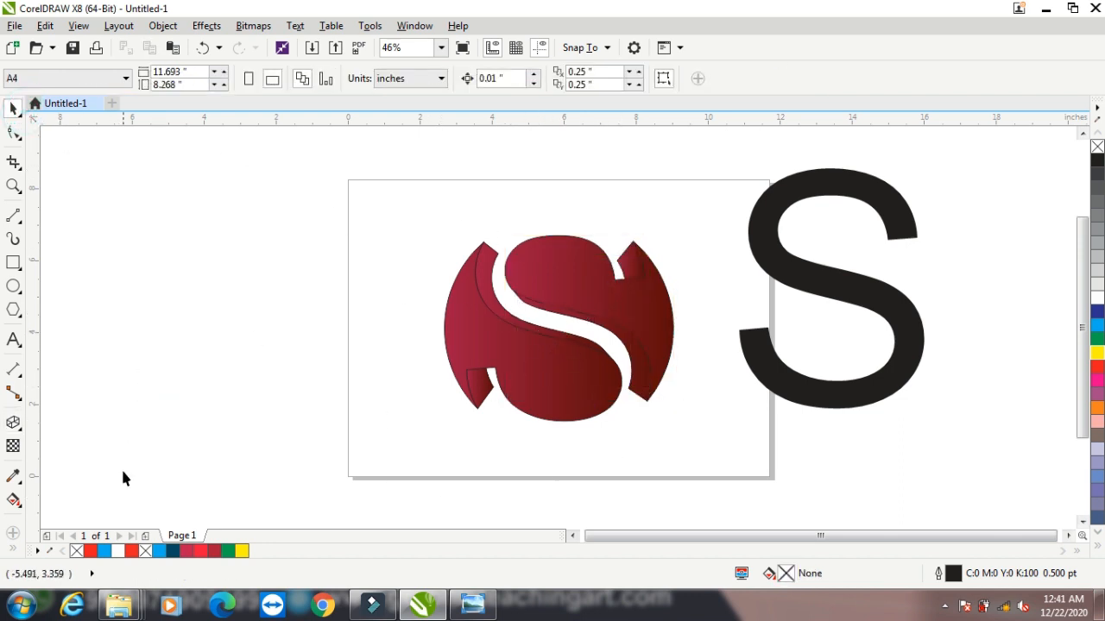
# Show the list of interactive effect tools including Extrude, close it and minimize the drawing window
pyautogui.click(14, 425)
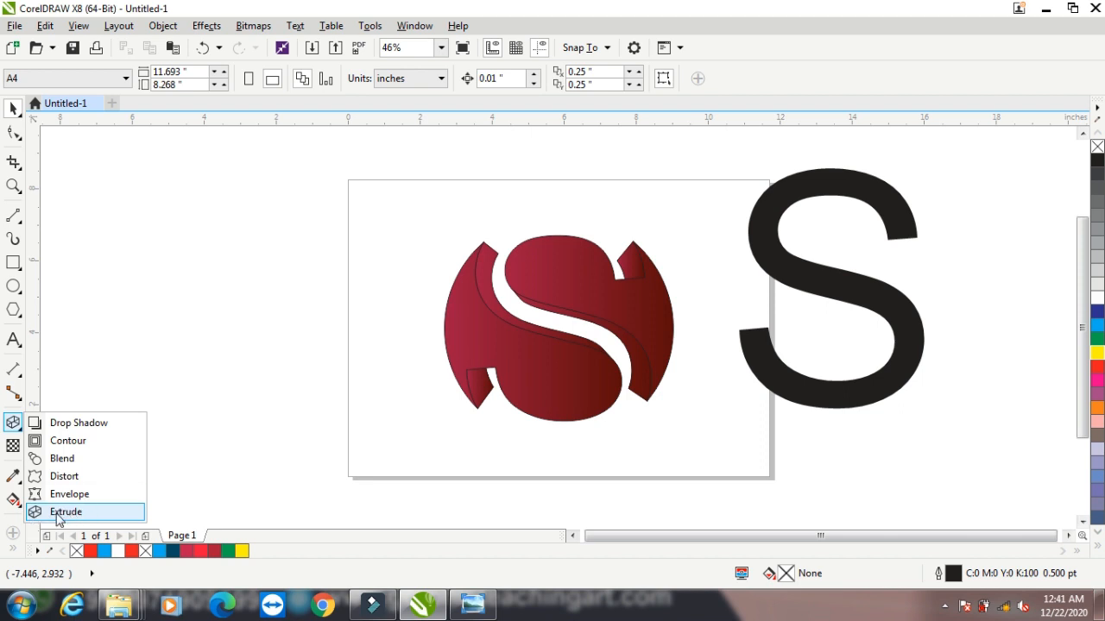
pyautogui.click(24, 103)
pyautogui.click(1045, 10)
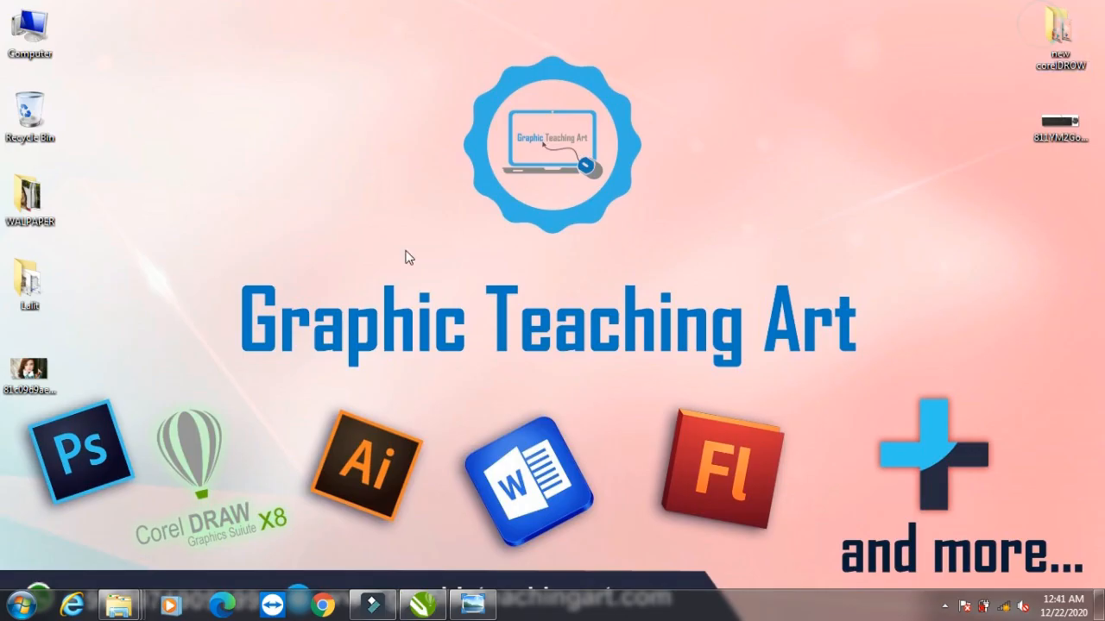